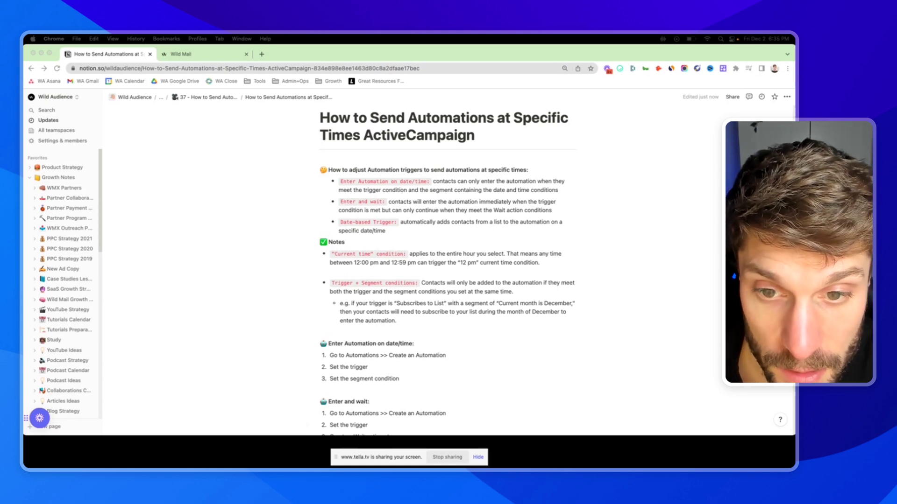
Review the guide's three automation trigger methods and its notes on the current time and trigger plus segment conditions.
drag(340, 182, 427, 182)
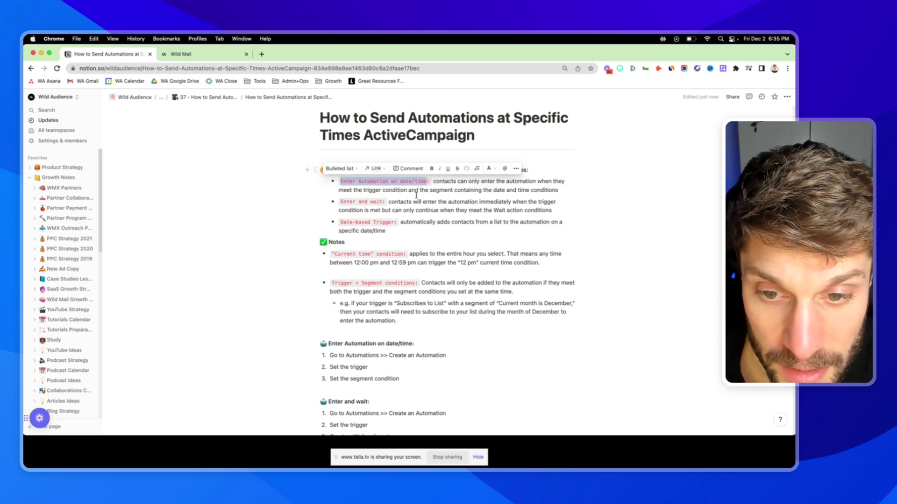
click(347, 204)
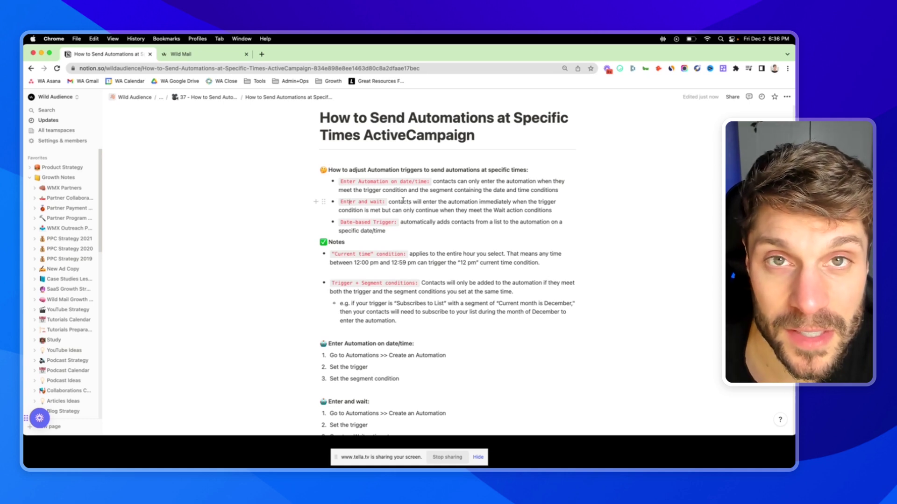
scroll(399, 196, down, 2)
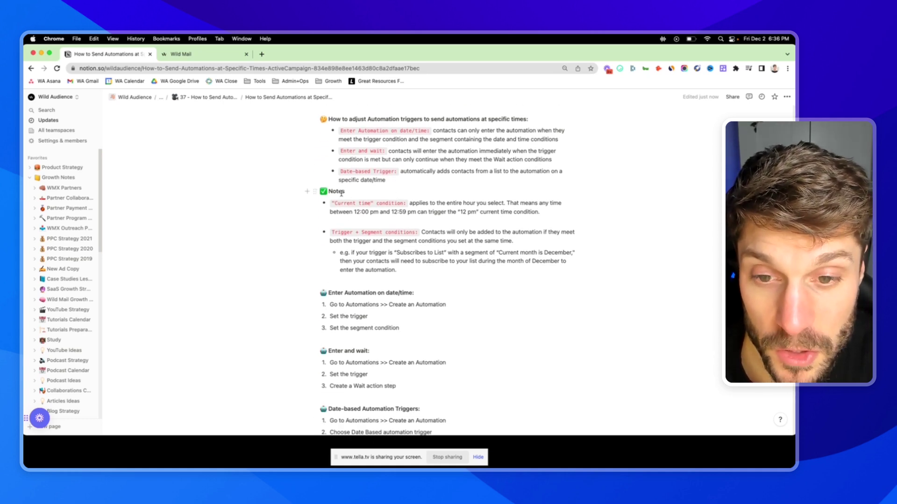
drag(332, 203, 406, 203)
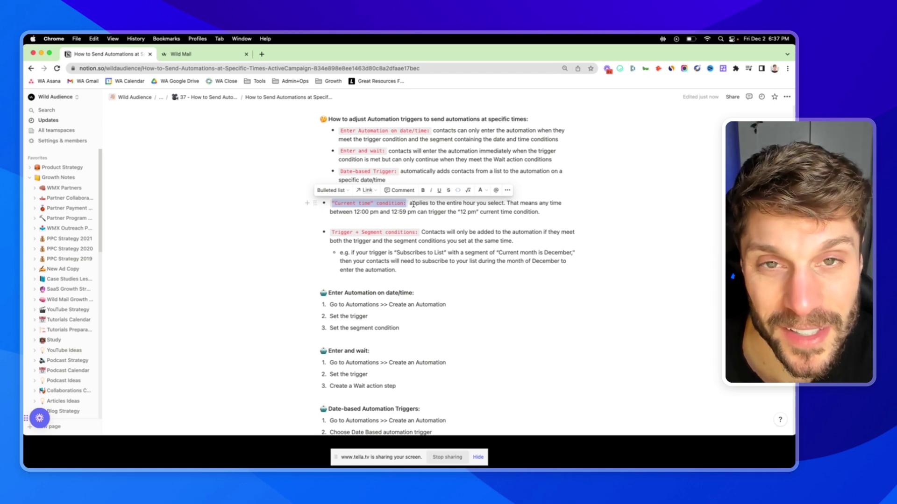
scroll(369, 224, down, 1)
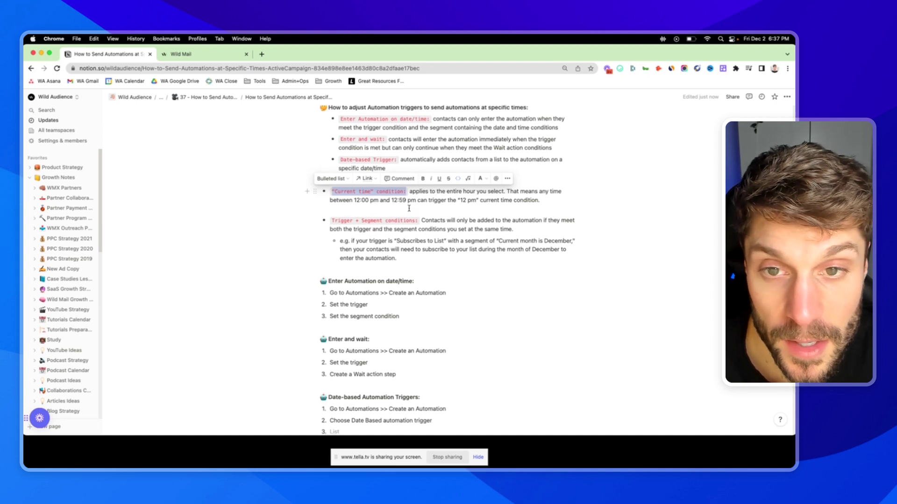
scroll(411, 210, up, 1)
drag(345, 129, 430, 165)
scroll(369, 131, up, 3)
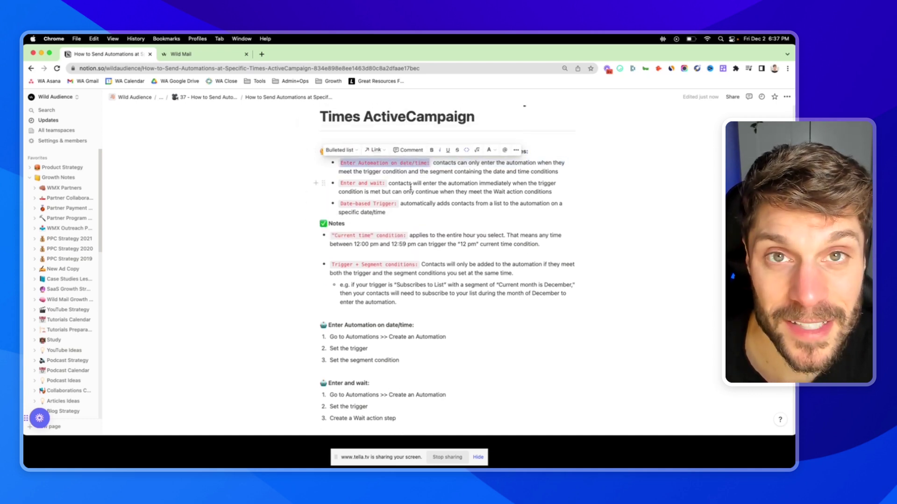
scroll(413, 201, down, 2)
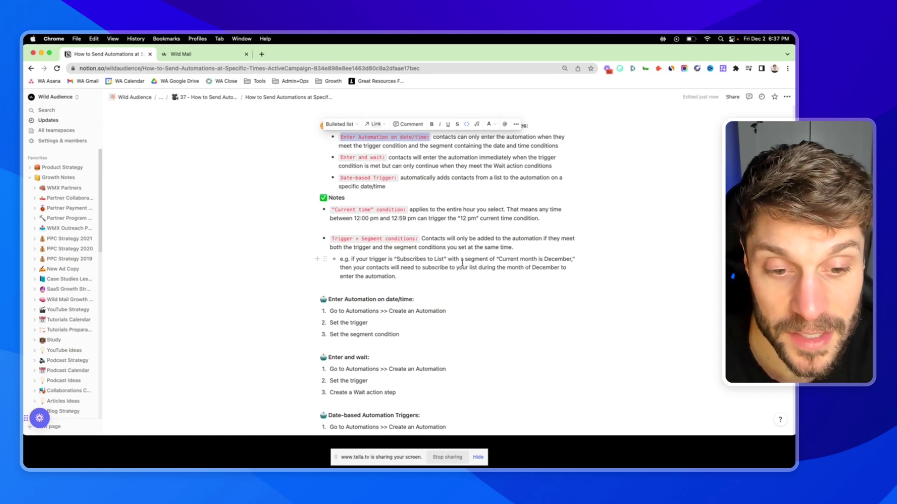
scroll(462, 264, down, 1)
click(482, 260)
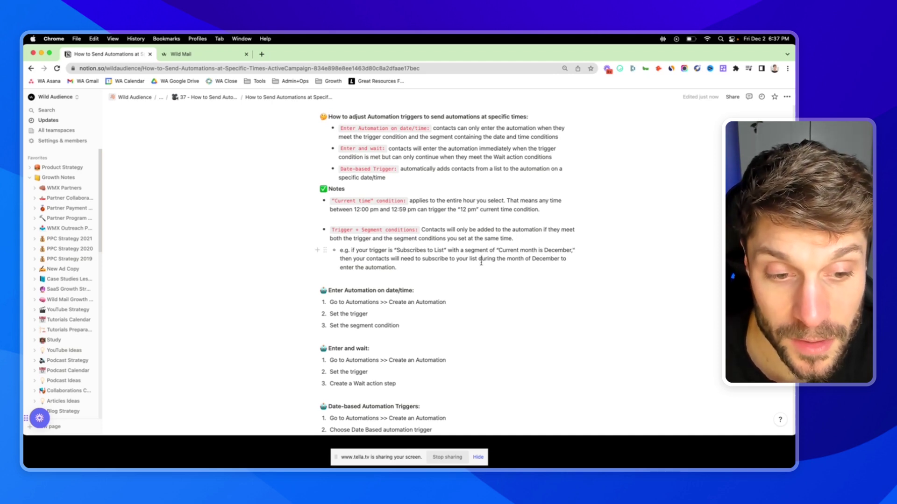
click(478, 458)
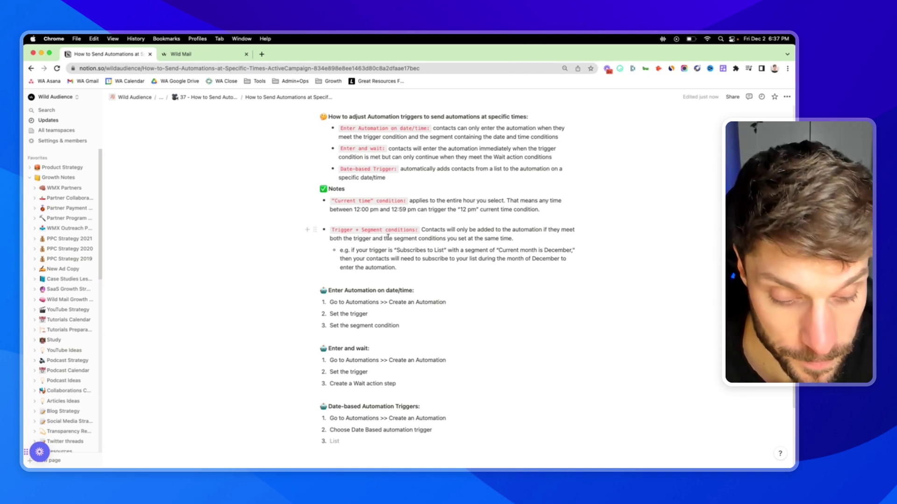
Examine the guide's steps for entering an automation on a date/time, from creating it to setting the trigger and segment condition.
scroll(388, 236, down, 3)
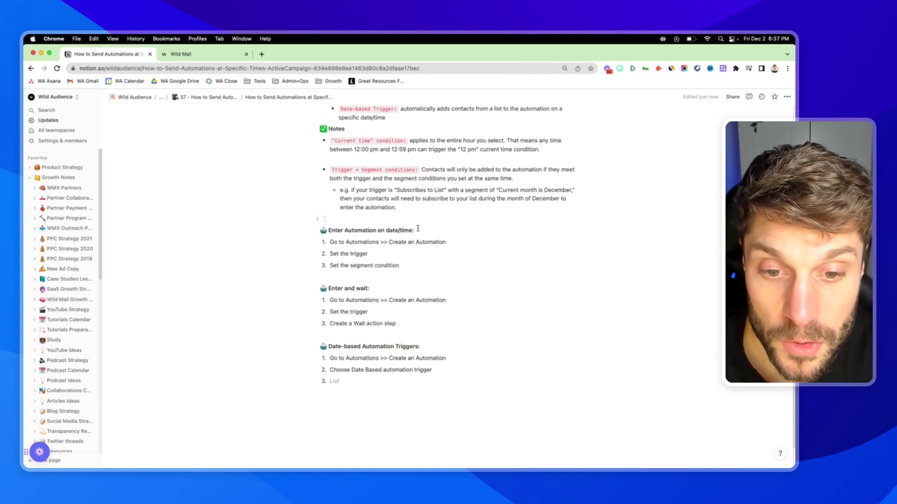
drag(416, 231, 327, 229)
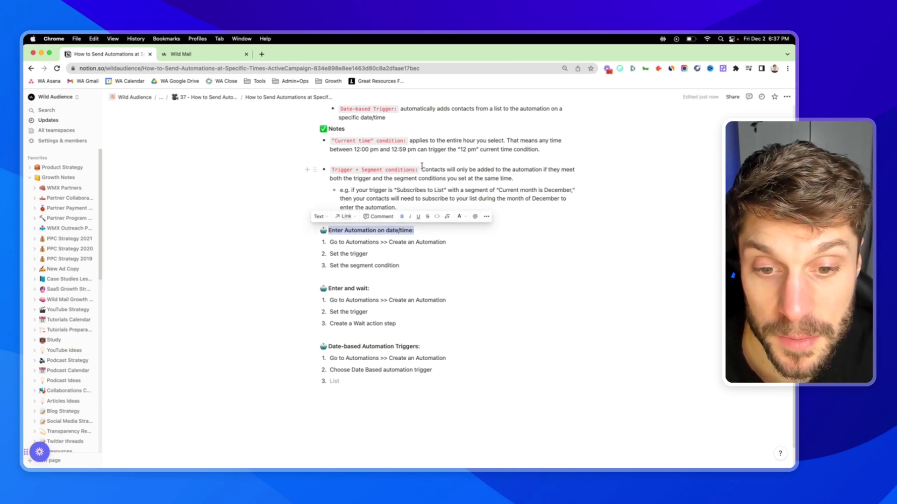
drag(346, 242, 446, 242)
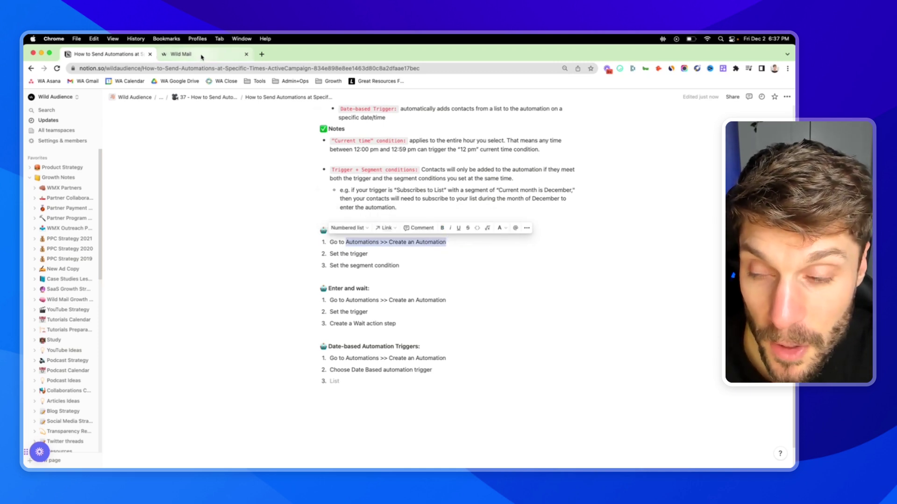
click(191, 56)
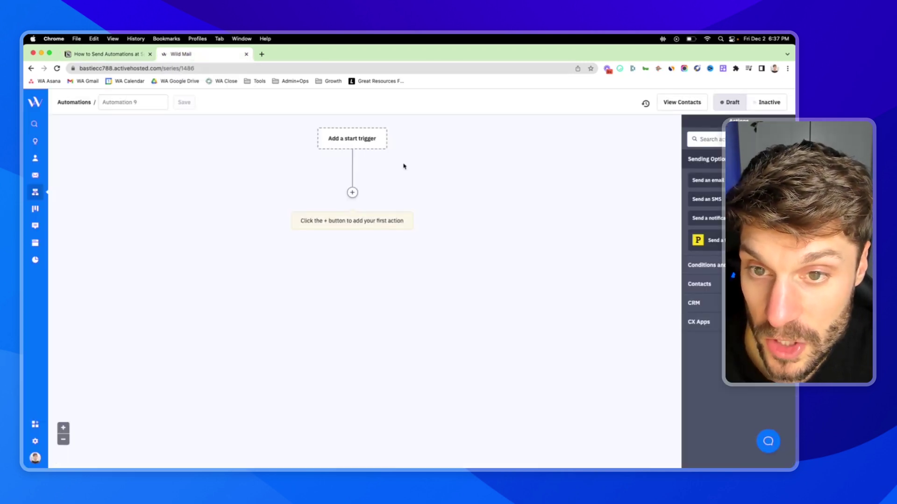
click(133, 55)
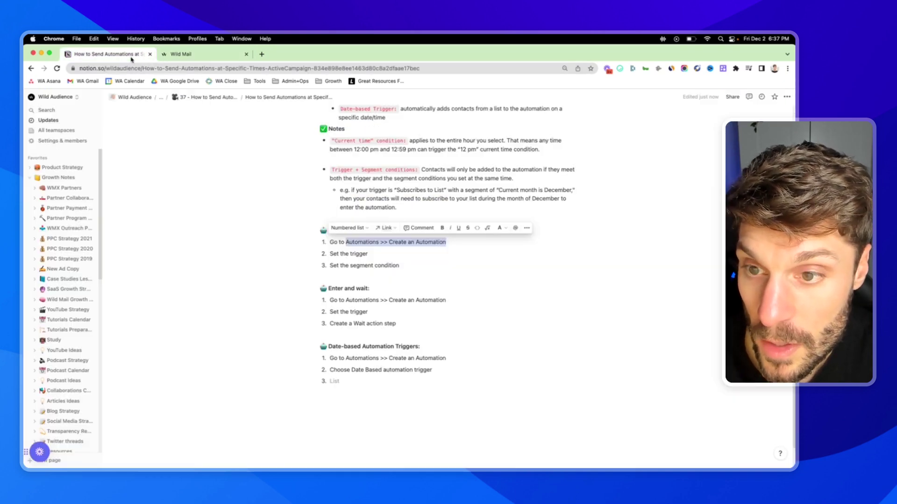
click(344, 255)
drag(330, 254, 400, 266)
Switch to Wild Mail and configure a "Subscribes to a list" start trigger for Main List [EN].
click(218, 54)
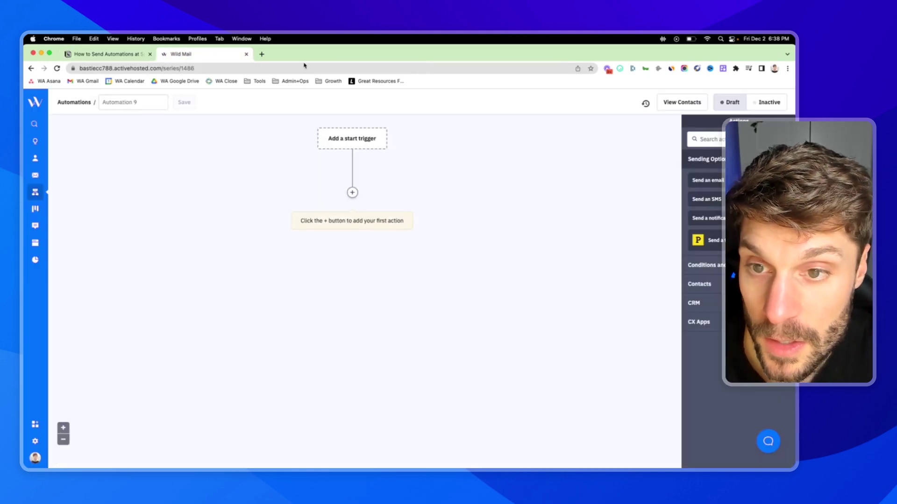
click(355, 141)
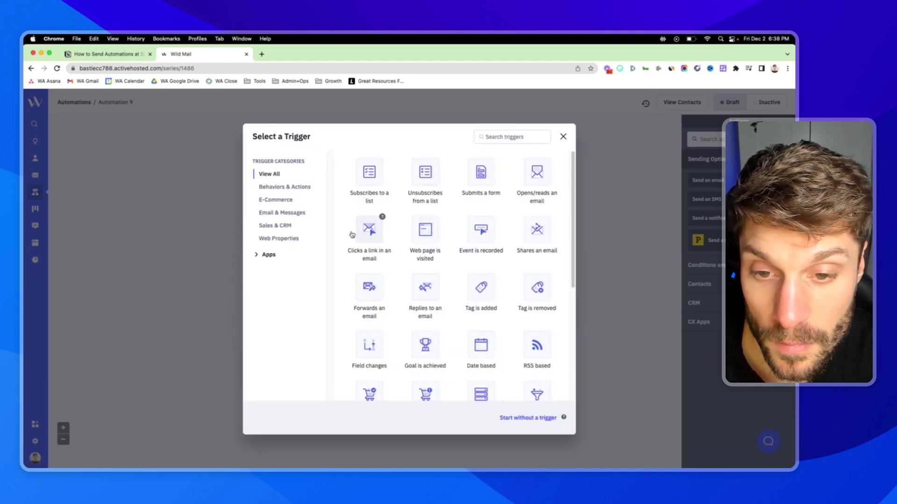
click(372, 176)
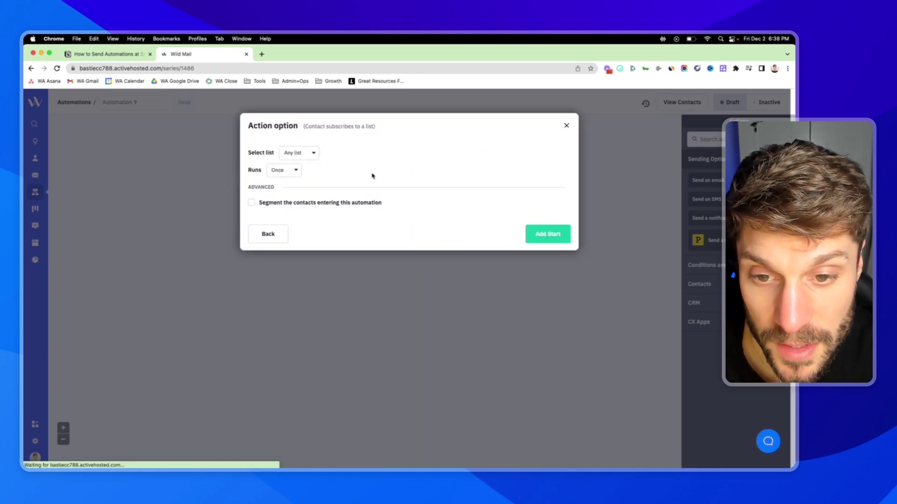
click(308, 156)
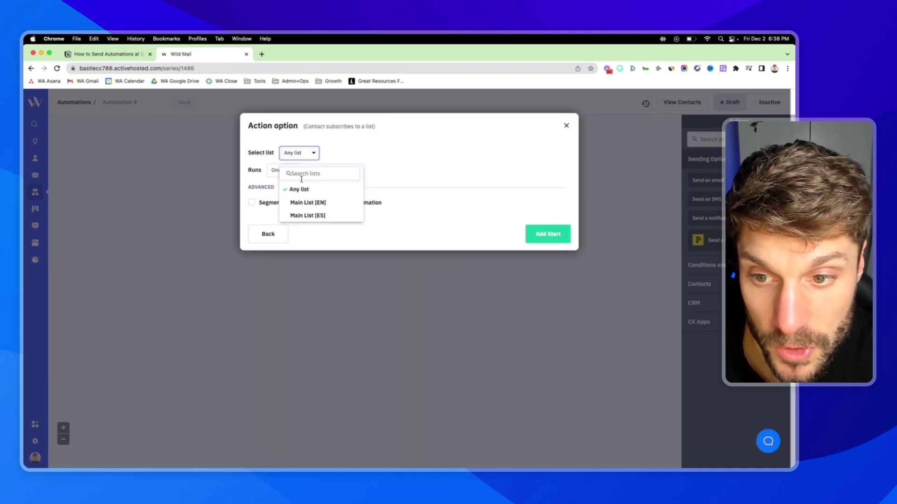
click(308, 202)
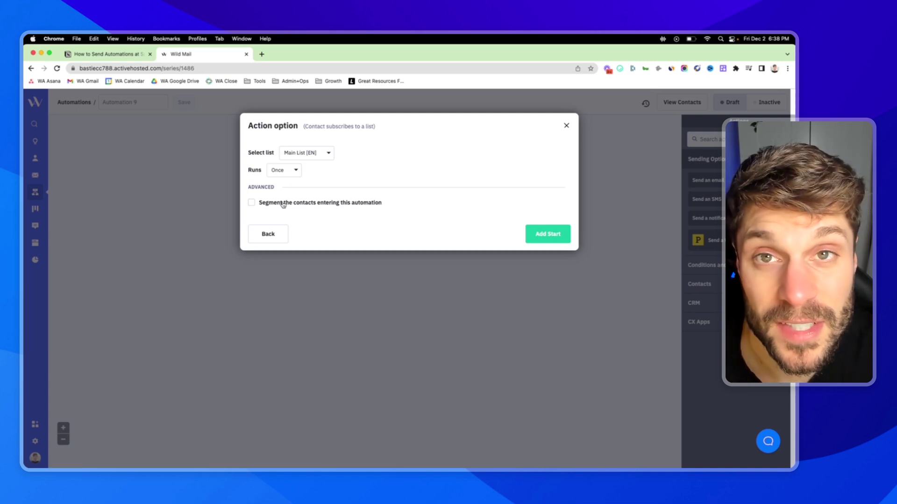
Segment entering contacts by Current month (Contact's Timezone) is January and add the start trigger without adding an action.
click(253, 202)
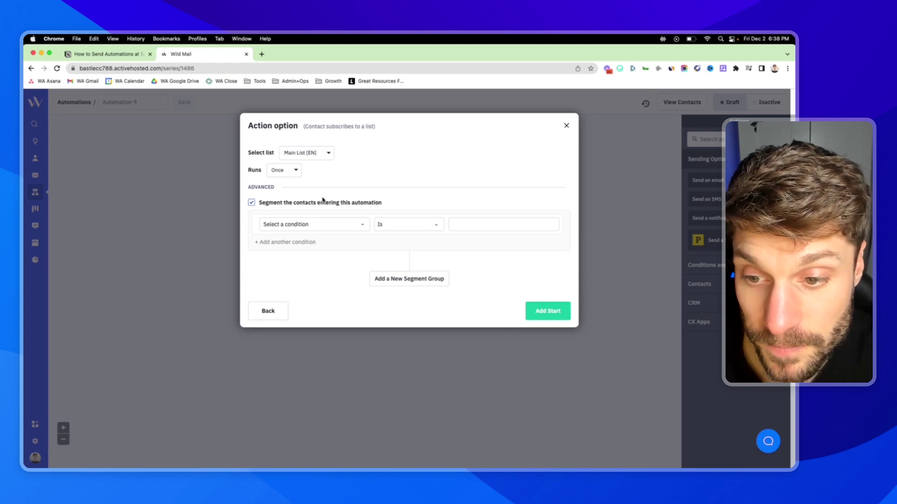
click(360, 225)
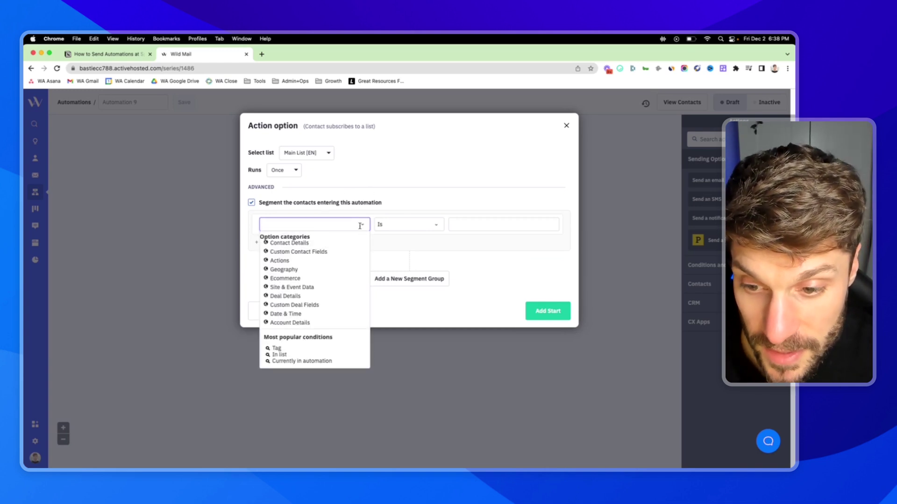
text(current)
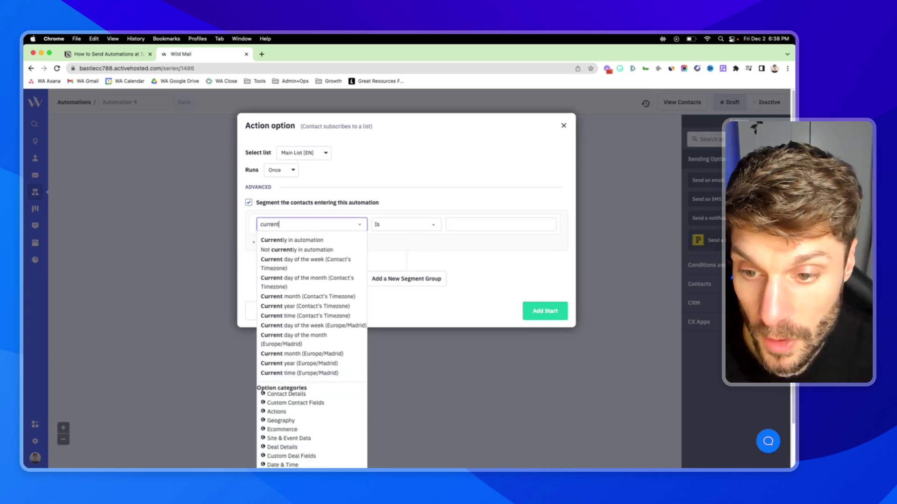
click(306, 297)
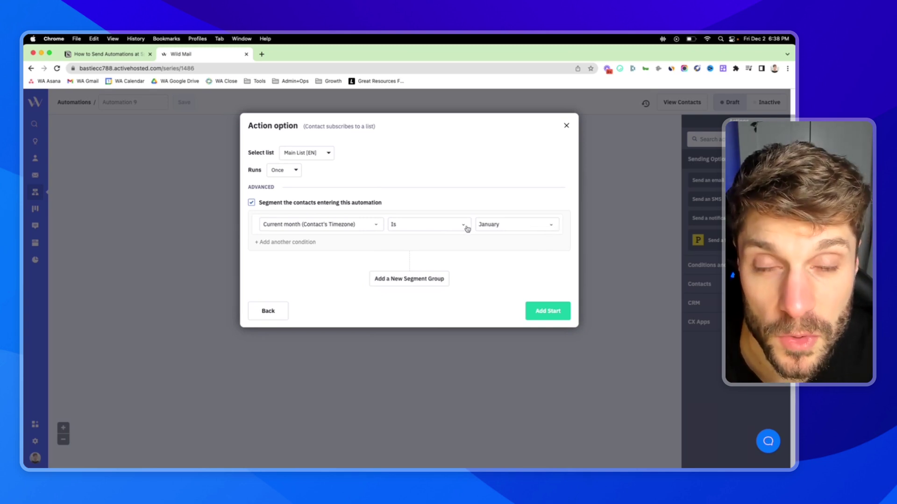
click(546, 312)
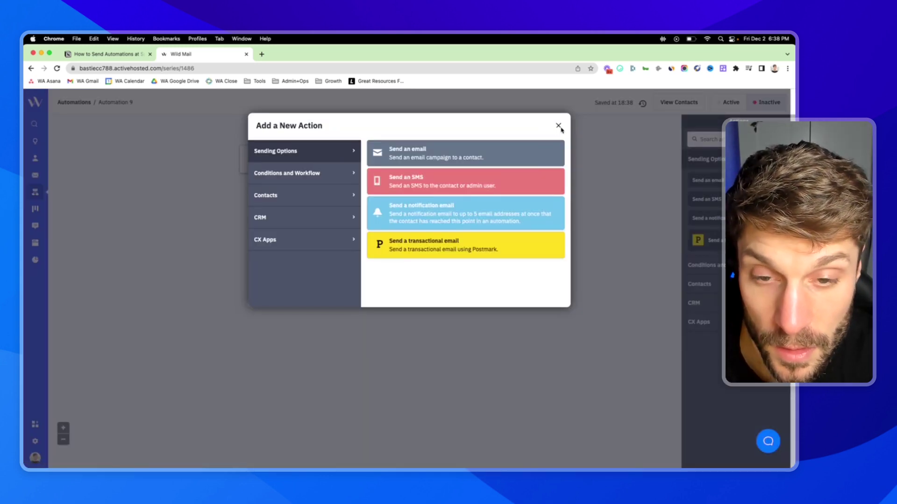
click(559, 126)
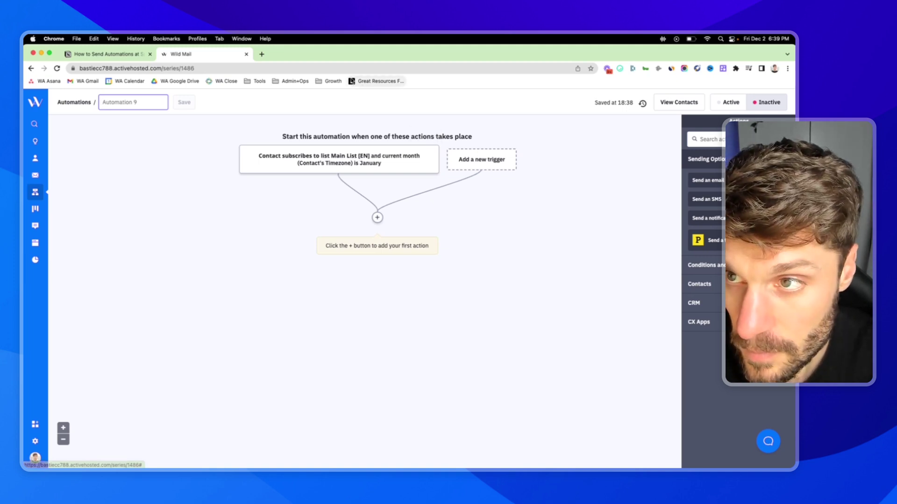
Delete the Main List [EN] subscription trigger with the January condition and dismiss the new action dialog.
click(432, 137)
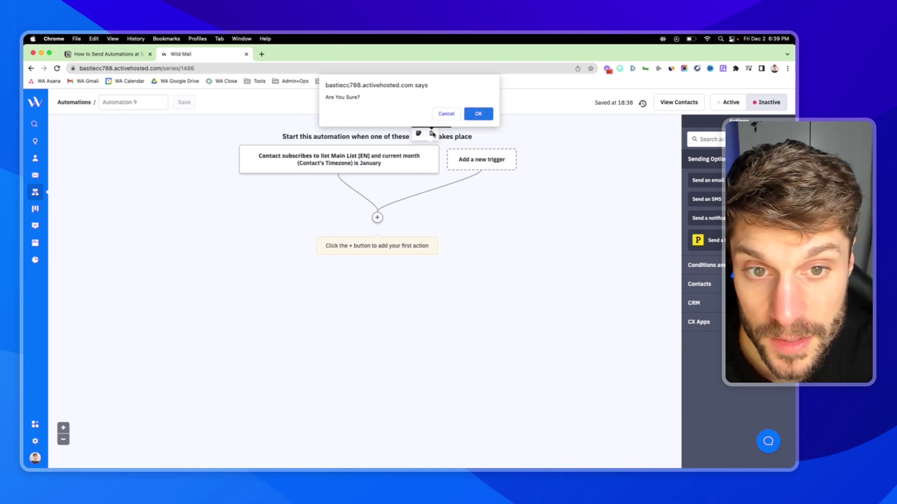
click(477, 115)
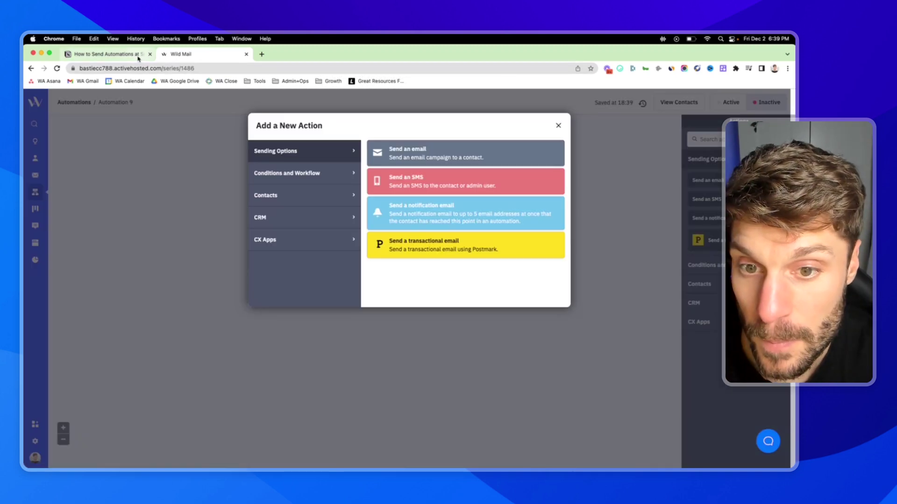
click(559, 126)
Check the guide's "Enter and wait" steps, and in Wild Mail set up a "Subscribes to a list" trigger for Main List [EN].
click(140, 56)
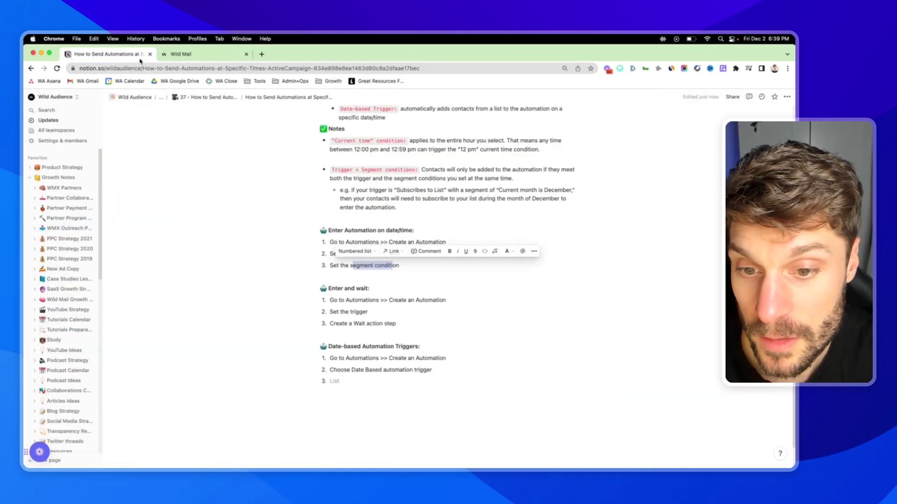
scroll(375, 272, down, 1)
drag(375, 272, 330, 274)
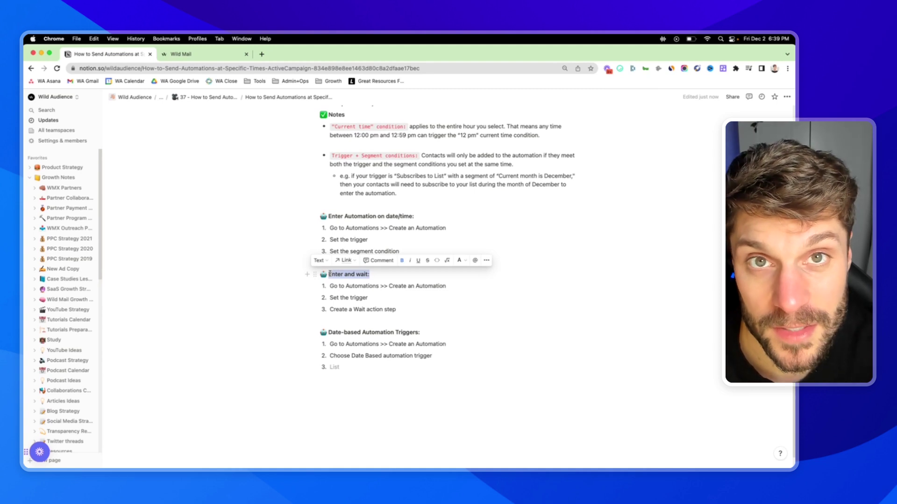
scroll(377, 293, down, 1)
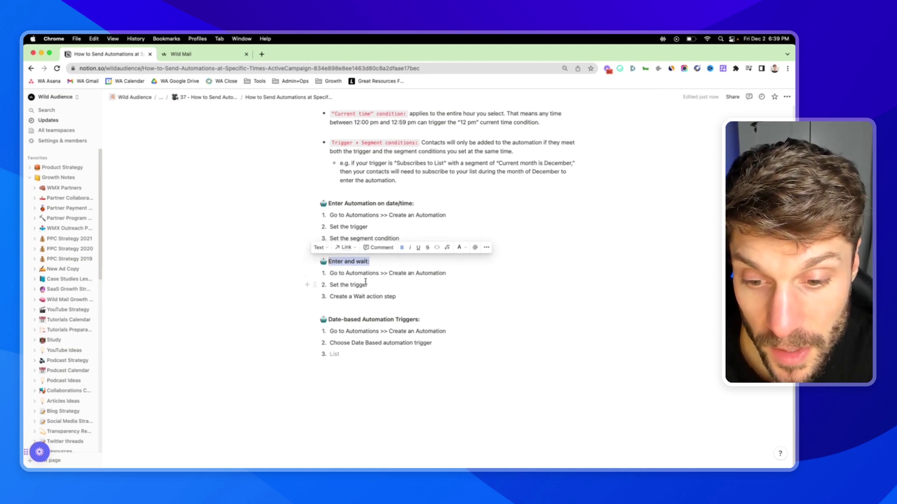
click(217, 56)
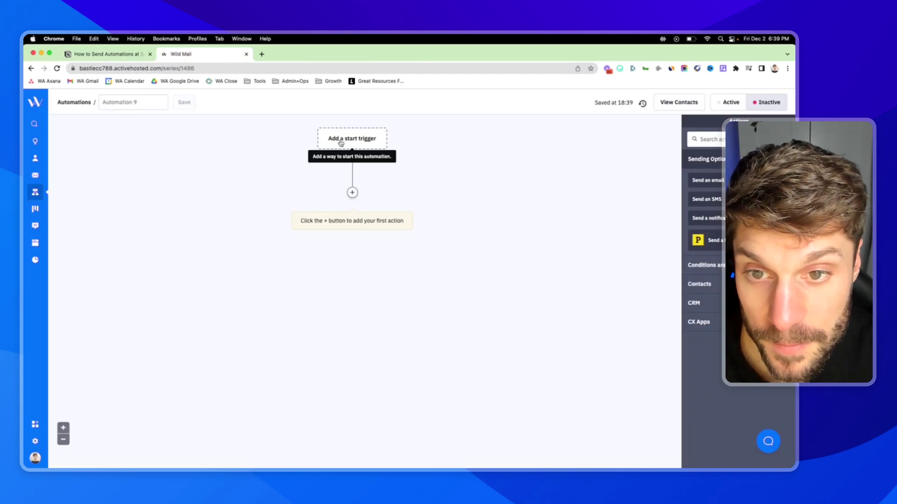
click(341, 143)
click(371, 181)
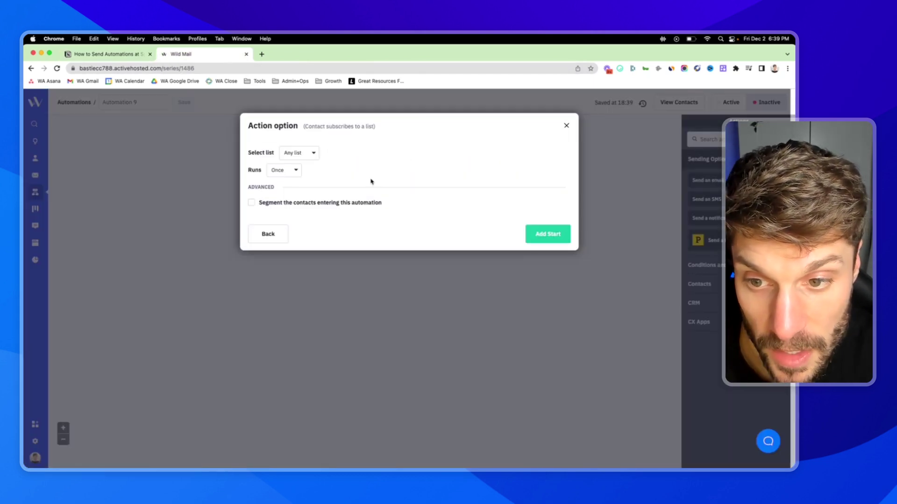
click(306, 154)
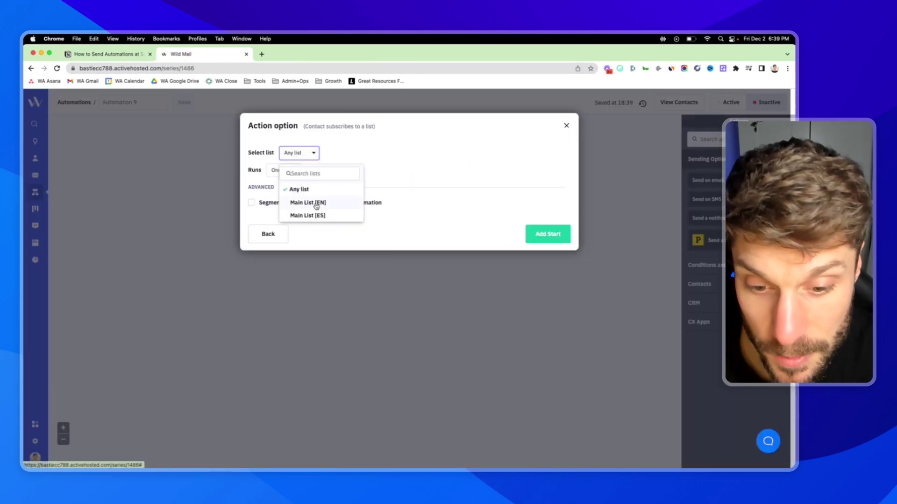
click(316, 206)
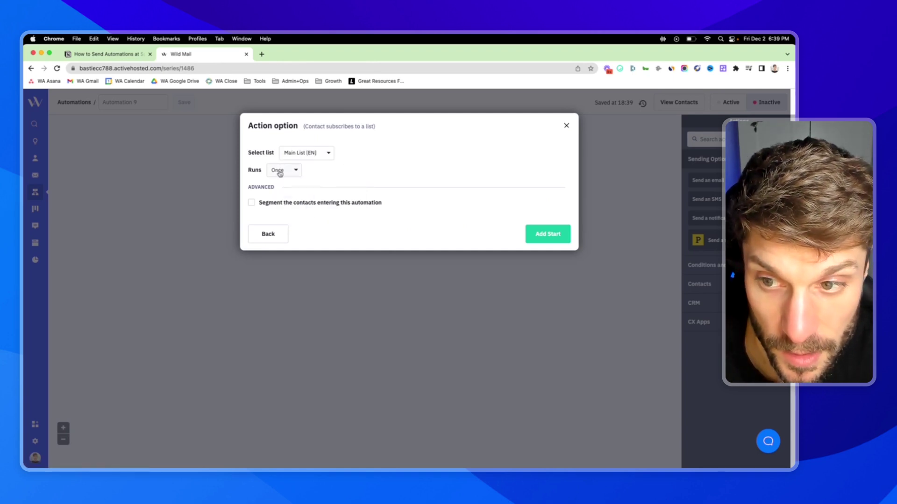
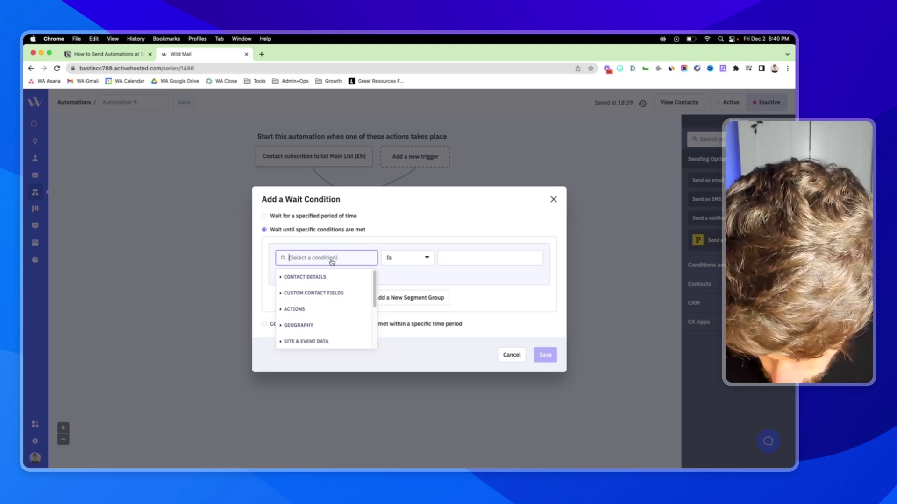
Make the wait condition check Current day of the week in the Contact's Timezone.
text(current)
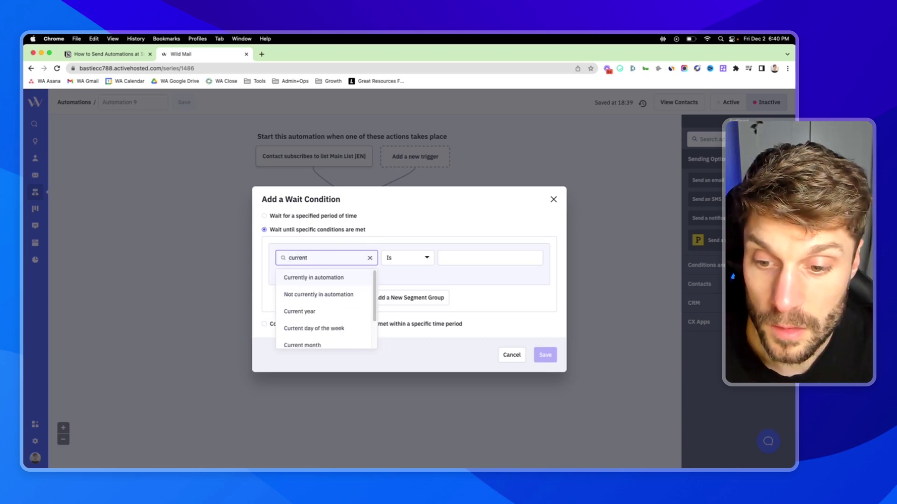
scroll(330, 305, down, 2)
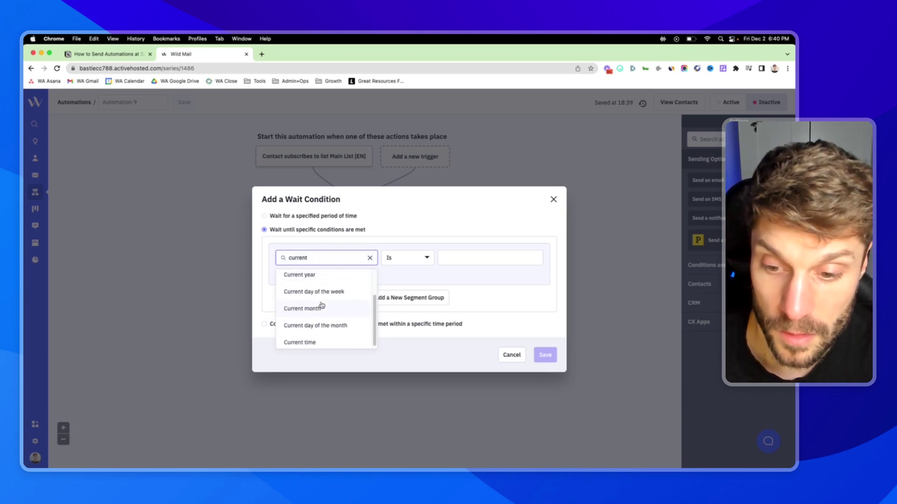
scroll(308, 287, down, 1)
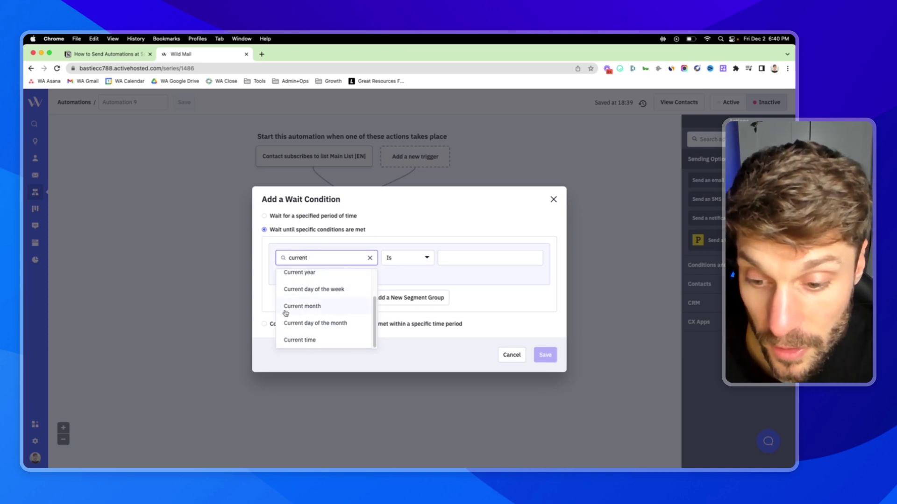
scroll(314, 280, up, 1)
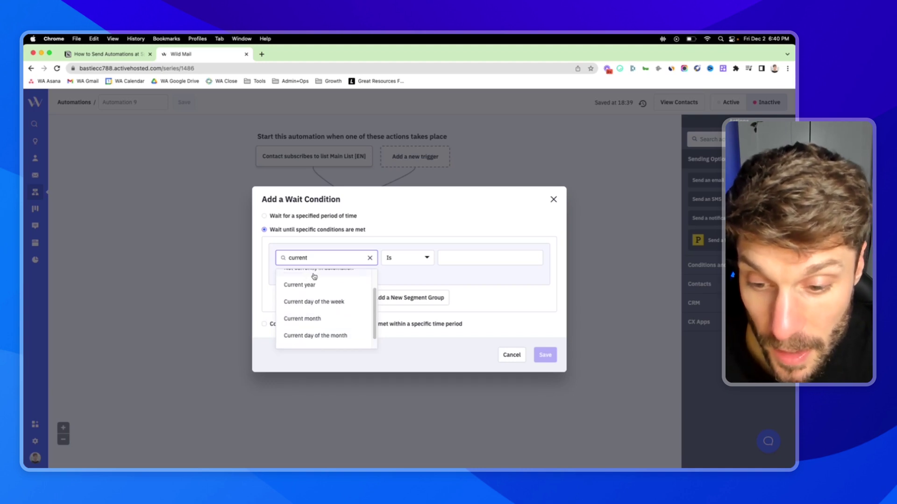
click(316, 302)
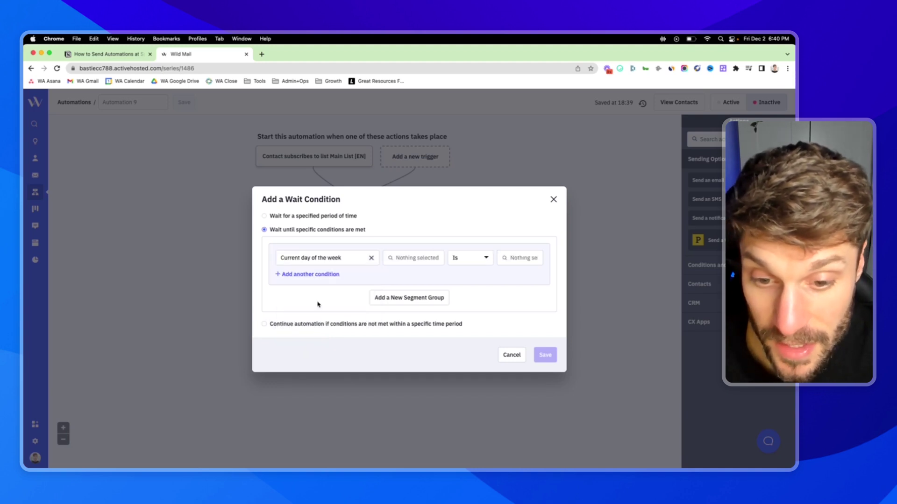
click(409, 259)
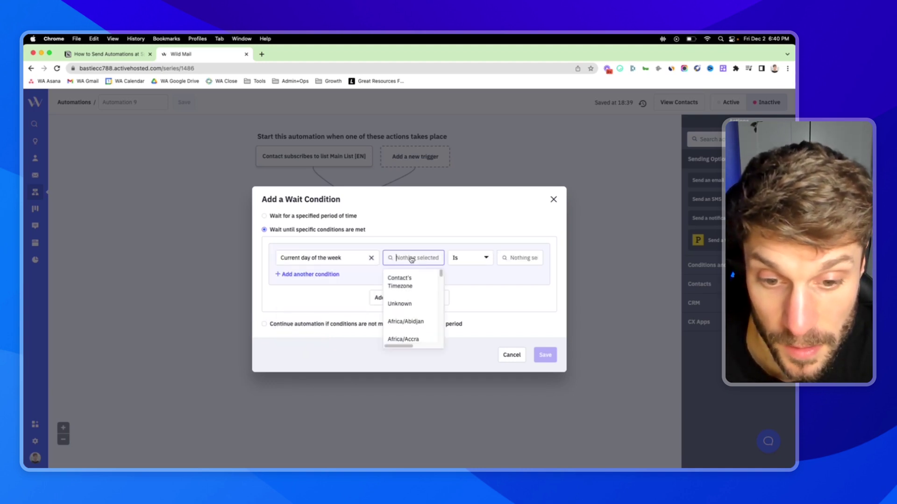
click(409, 285)
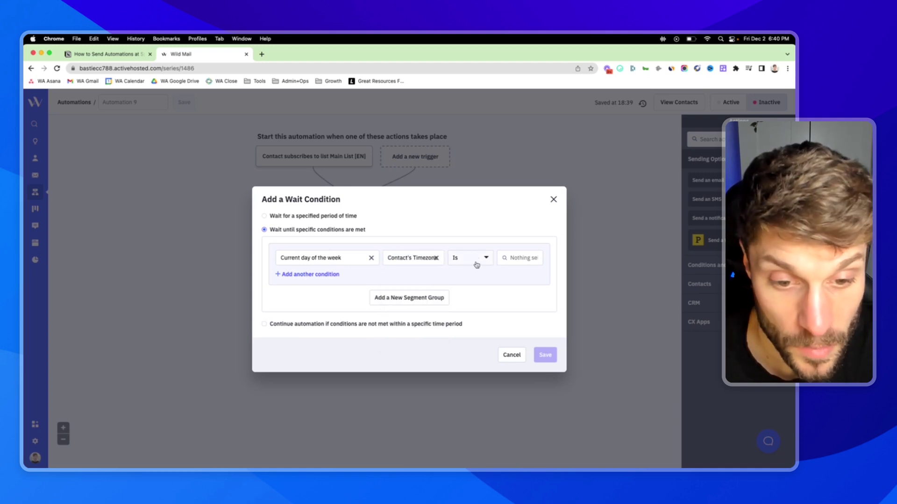
Set the day-of-the-week condition to Weekdays and save the wait step.
click(525, 260)
scroll(517, 288, down, 1)
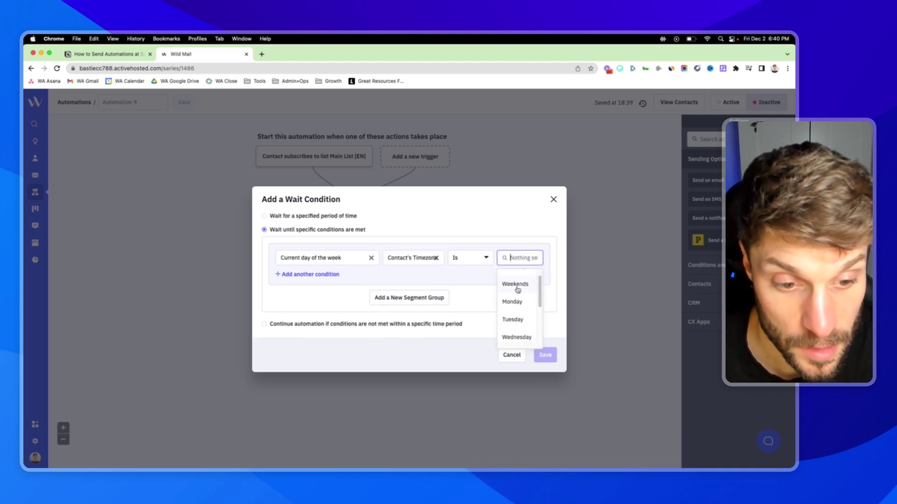
scroll(518, 289, up, 1)
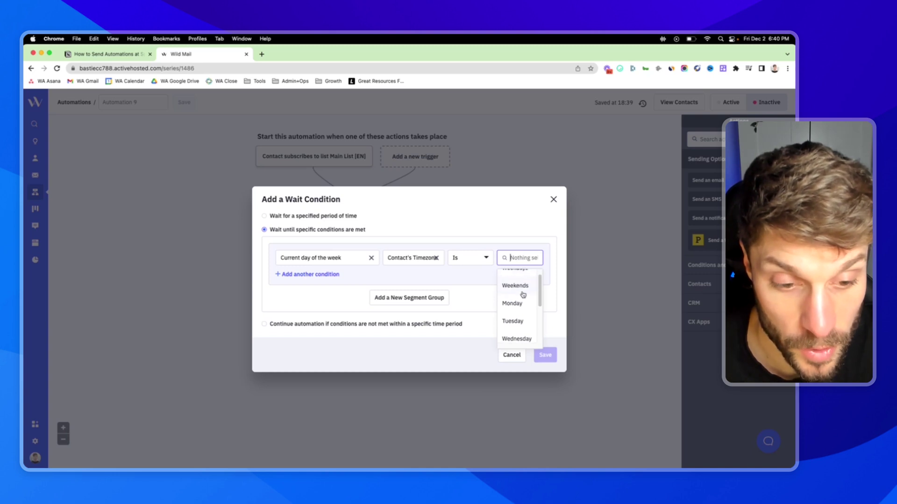
scroll(522, 295, up, 2)
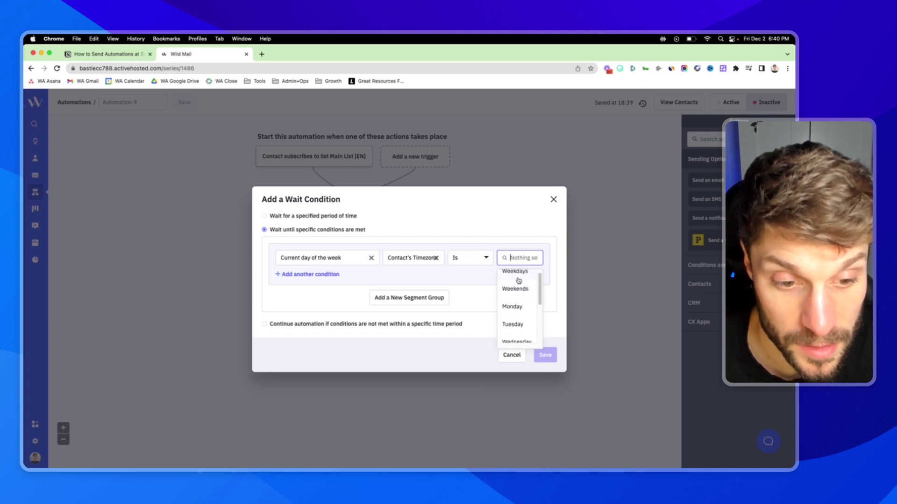
click(516, 279)
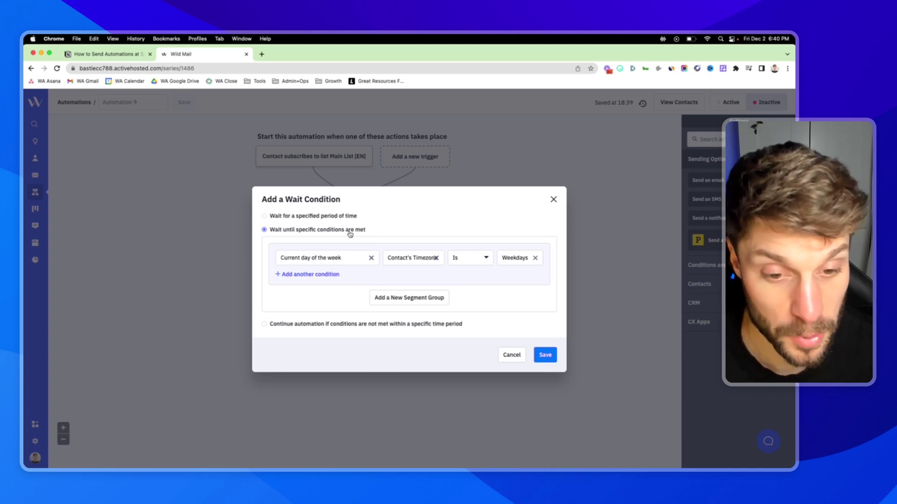
click(544, 355)
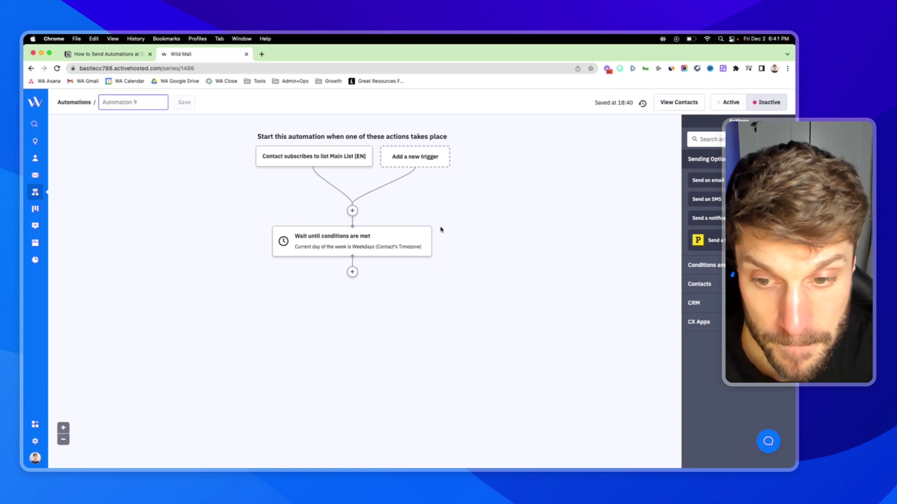
Switch to the Notion guide, remove the empty third list item under Date-based Automation Triggers and highlight its second item.
mouse_move(346, 164)
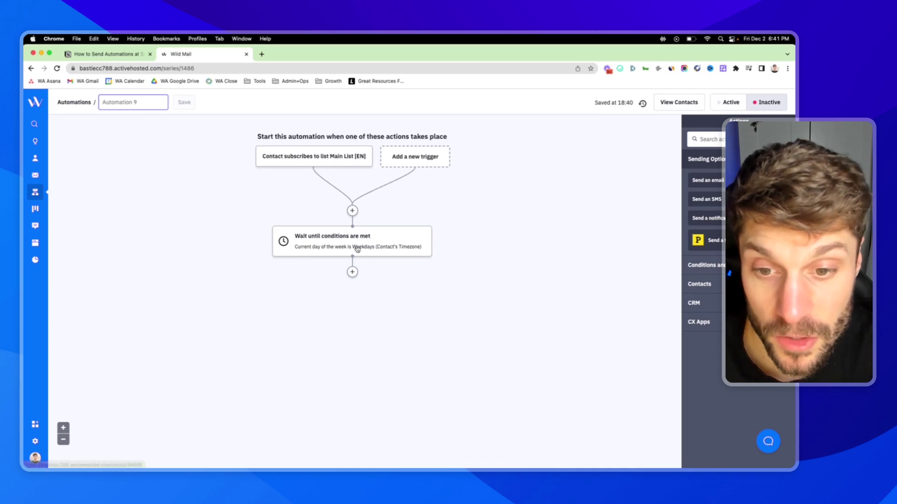
mouse_move(355, 250)
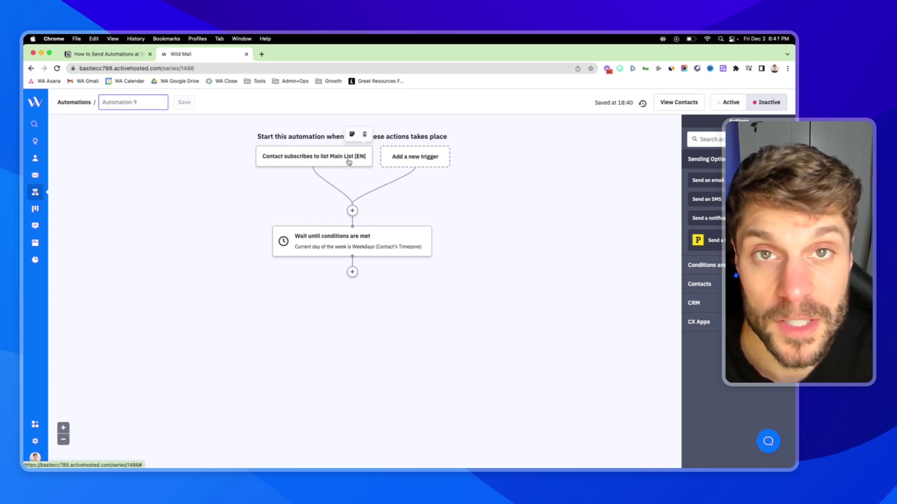
mouse_move(390, 242)
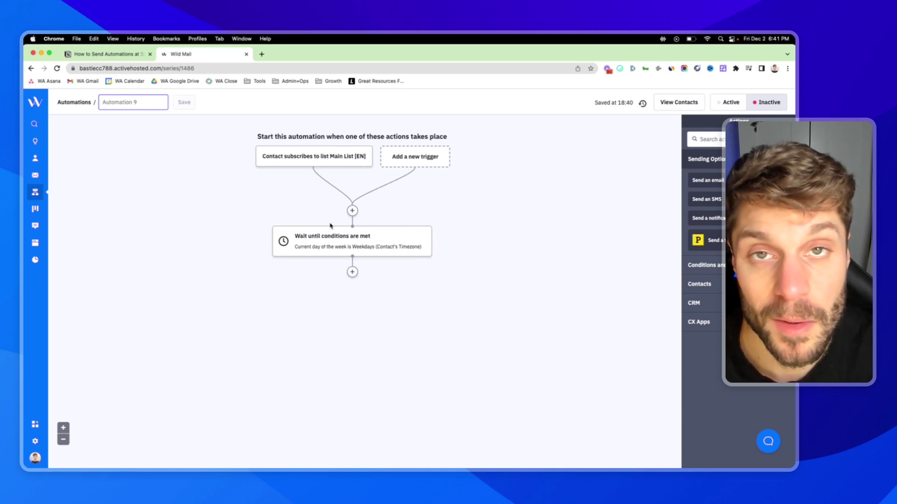
click(146, 59)
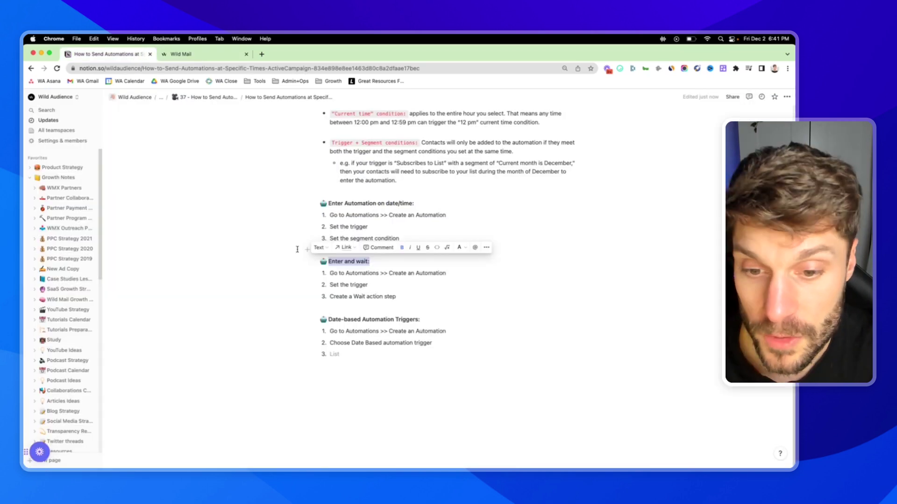
click(382, 283)
scroll(351, 277, down, 1)
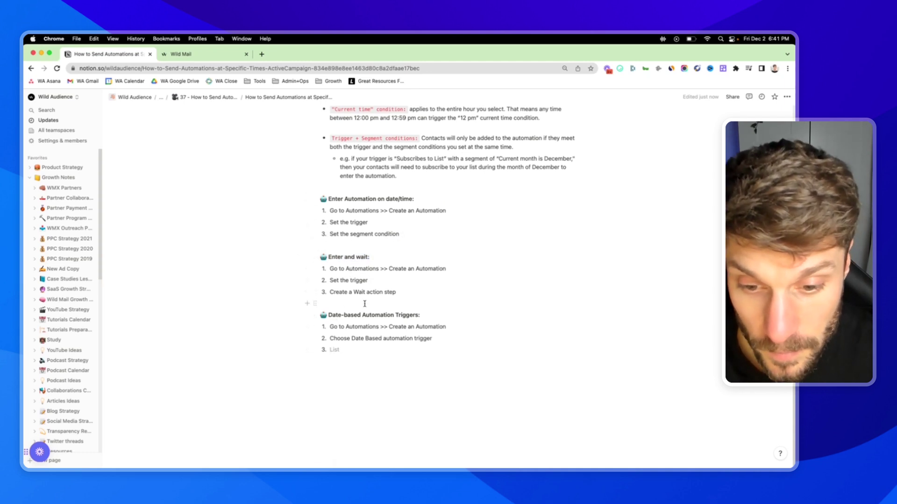
key(BackSpace)
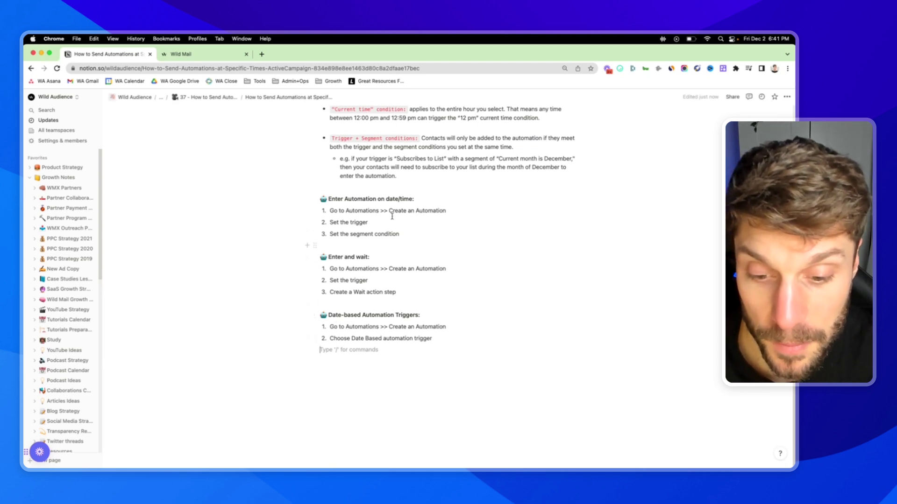
drag(331, 338, 436, 338)
Switch to Wild Mail and delete the Main List [EN] subscription trigger.
click(206, 56)
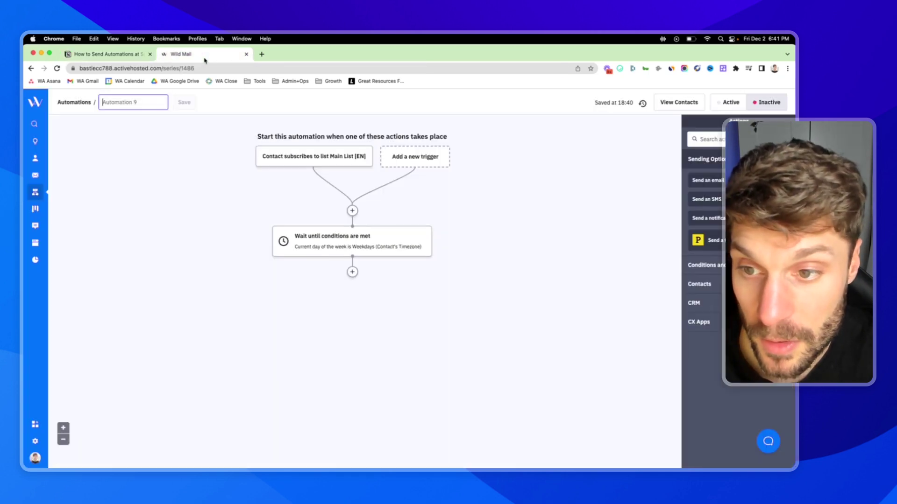
click(364, 134)
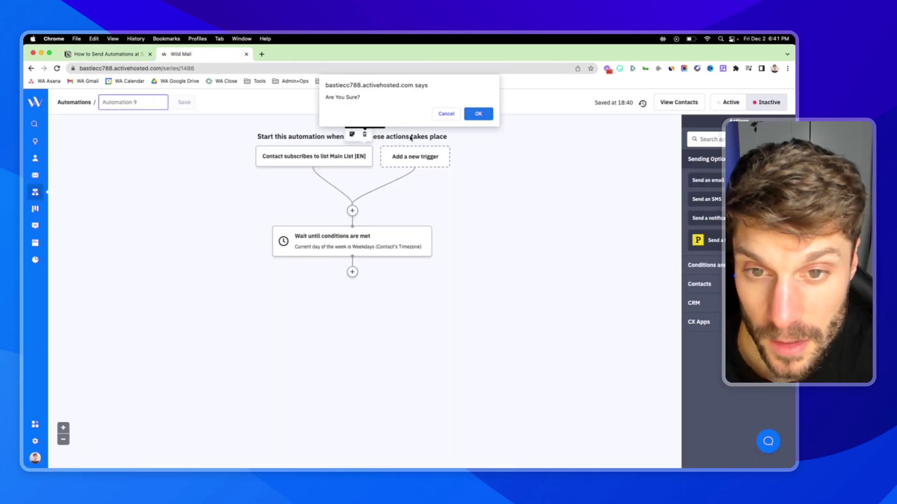
click(474, 115)
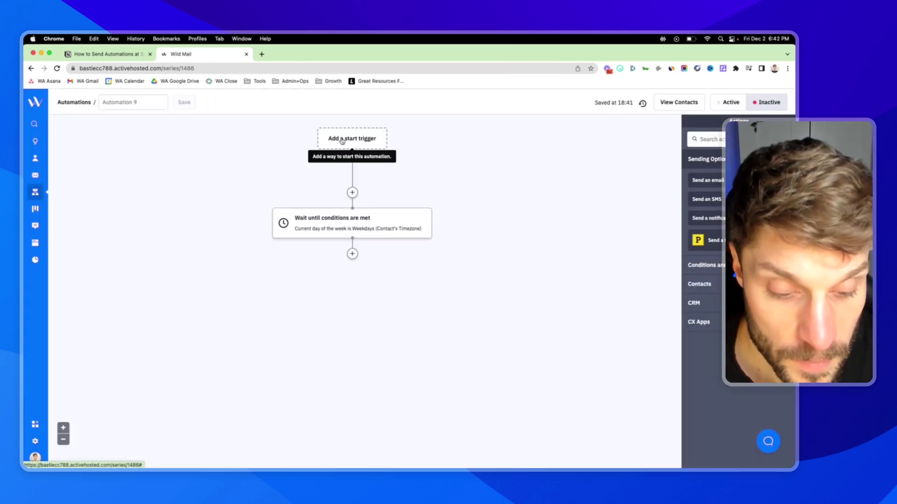
Search the start triggers for "date" and choose the Date based trigger.
click(342, 141)
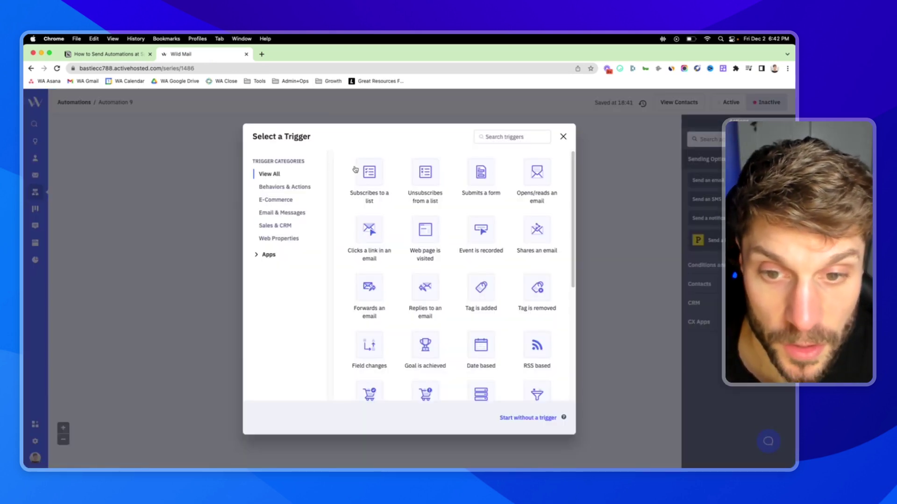
click(496, 137)
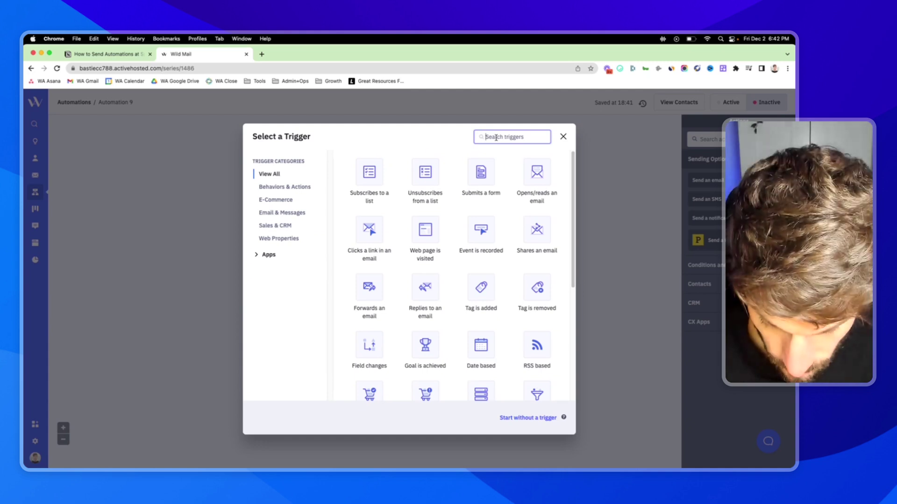
text(date)
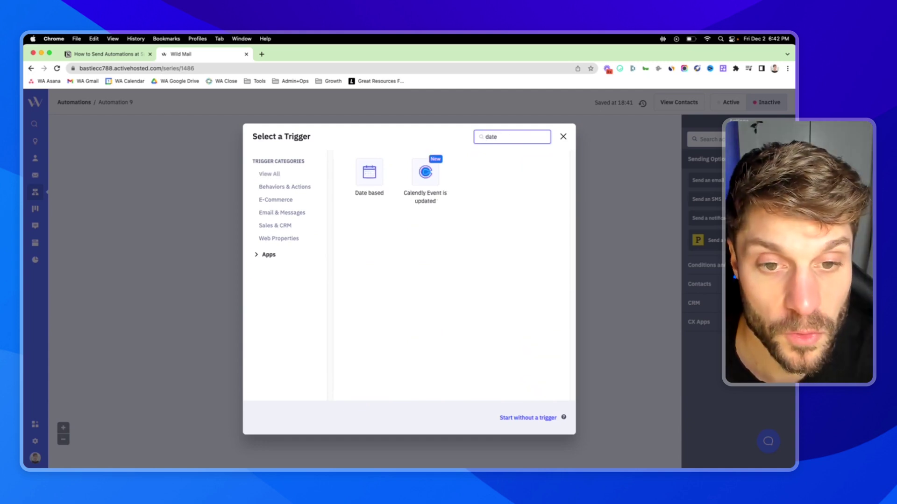
click(369, 181)
Try the before and after timings relative to the Subscription Date and return the timing to on.
click(290, 157)
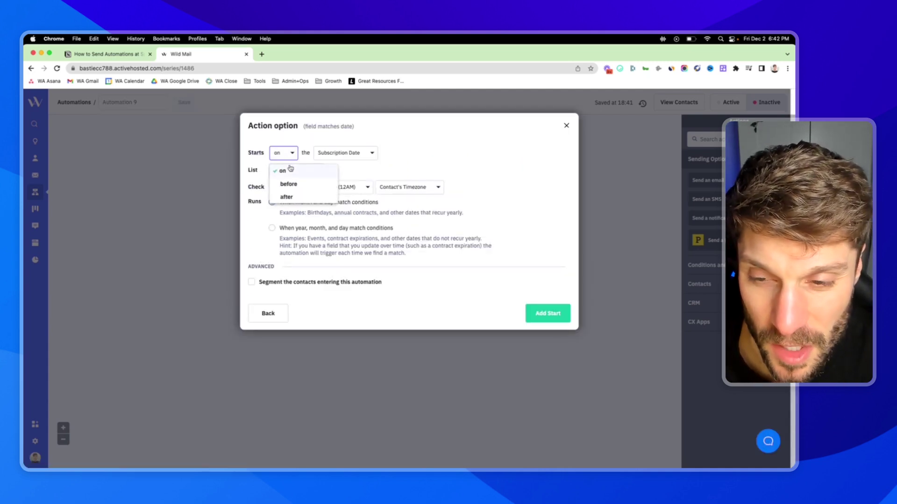
click(291, 185)
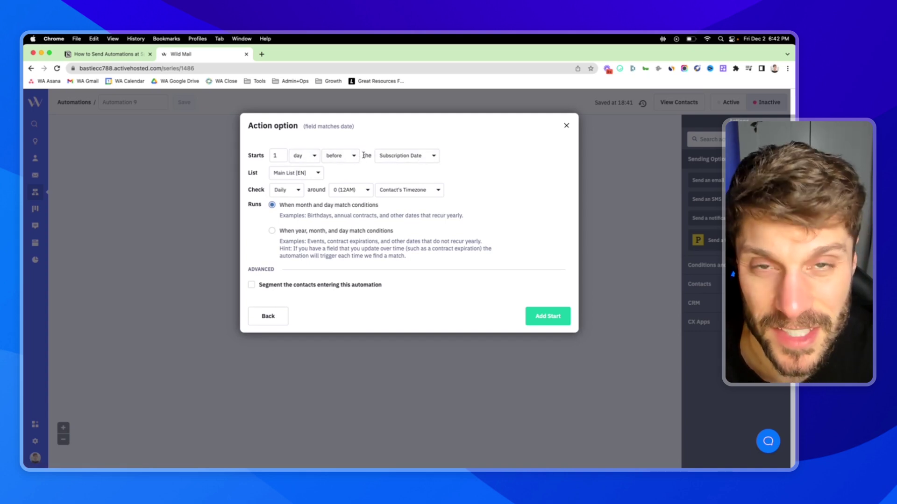
click(348, 159)
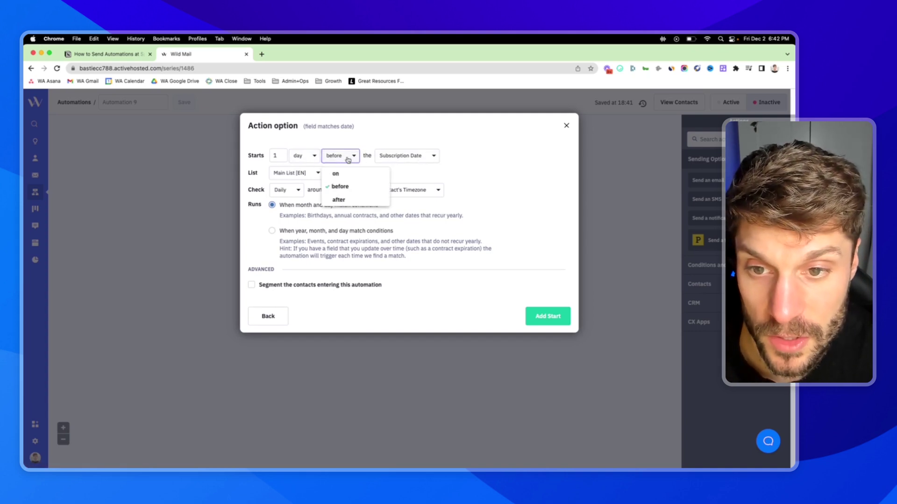
click(338, 199)
click(347, 160)
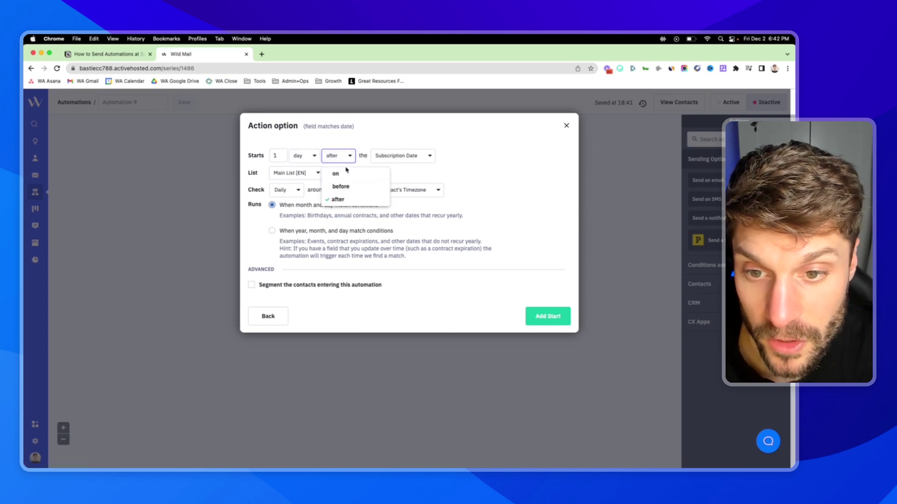
click(344, 177)
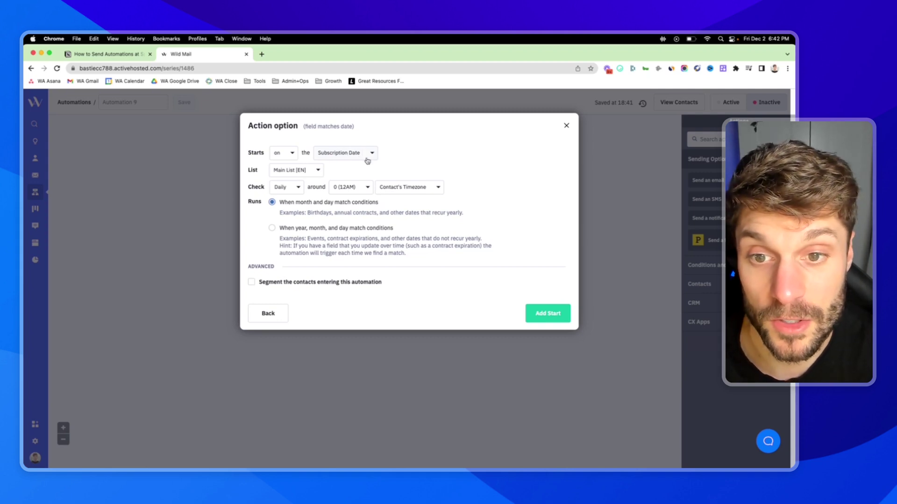
Review the trigger's date field choices and set it to start 1 day after the Subscription Date.
click(316, 170)
click(370, 155)
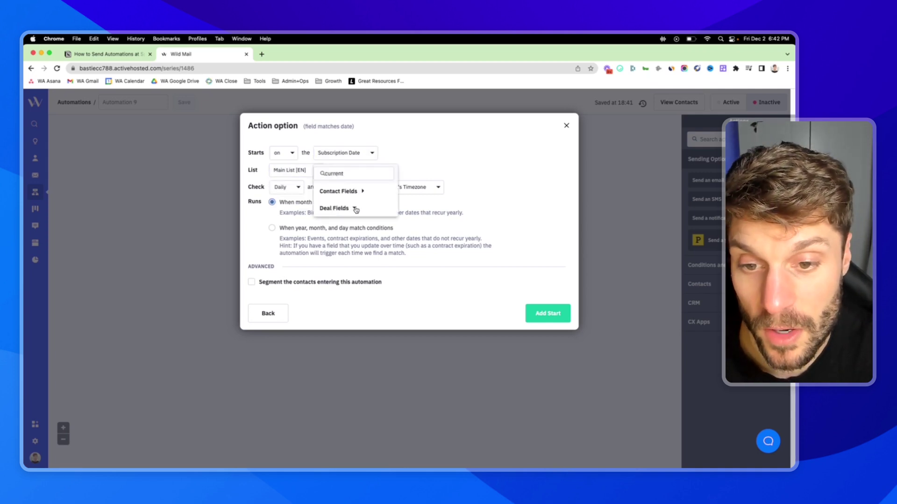
click(417, 153)
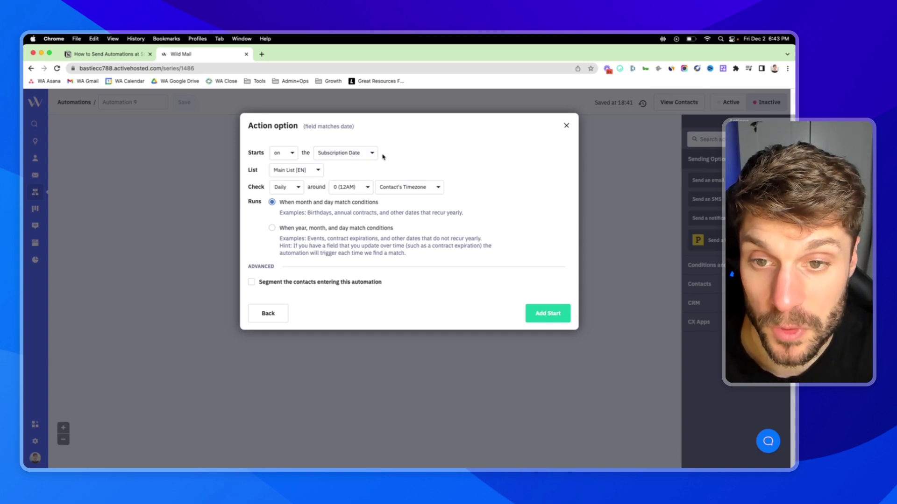
click(287, 153)
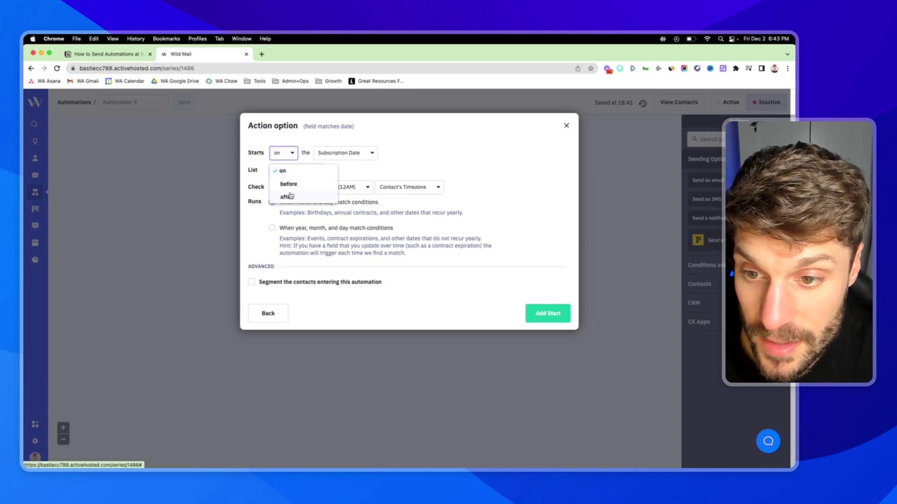
click(290, 196)
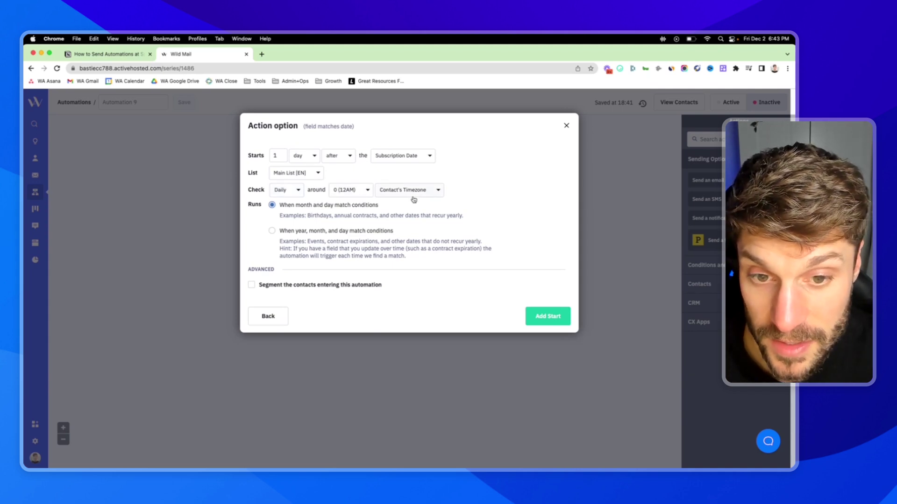
Review the check frequency choices and set the trigger to run when year, month, and day match conditions.
click(299, 191)
click(299, 192)
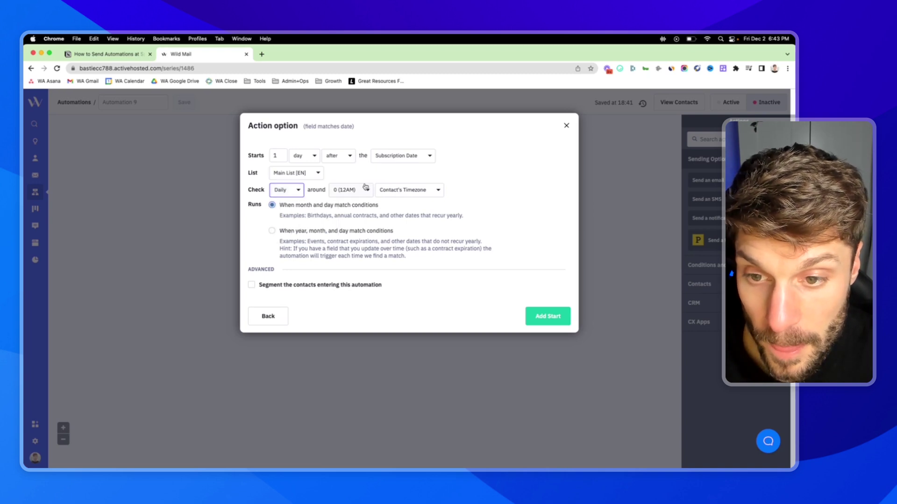
click(291, 192)
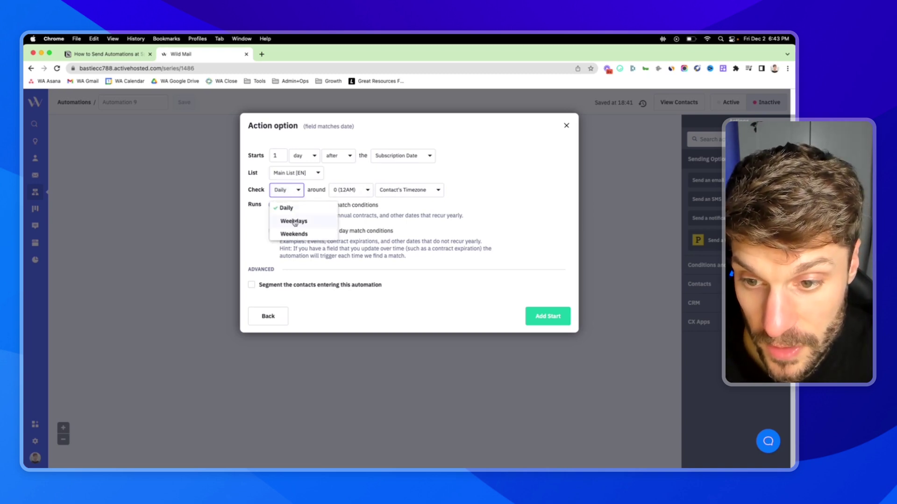
click(299, 191)
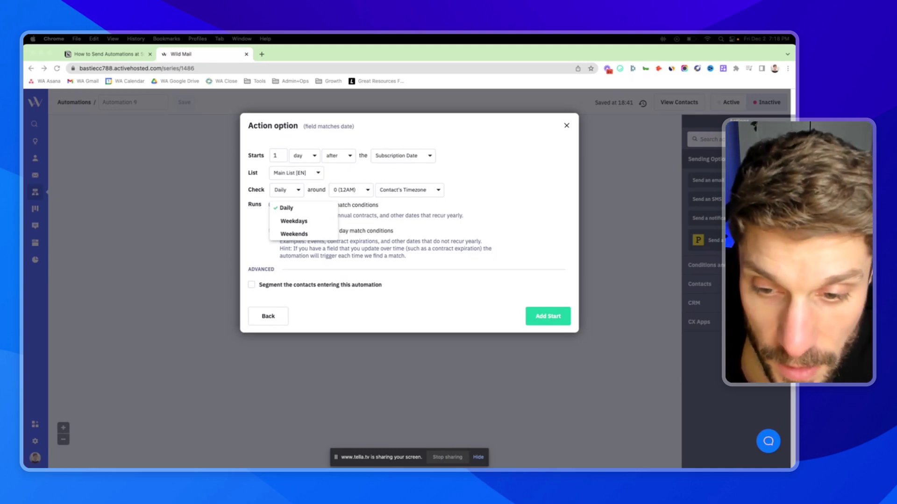
click(256, 203)
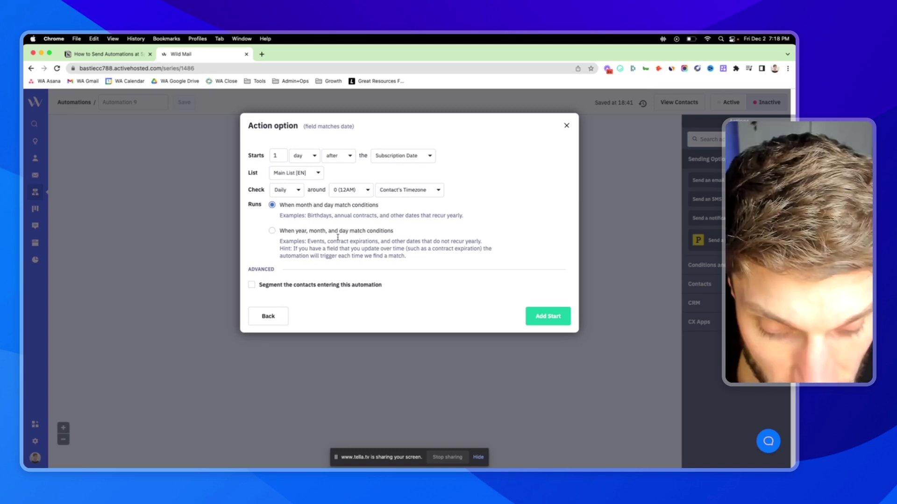
click(280, 234)
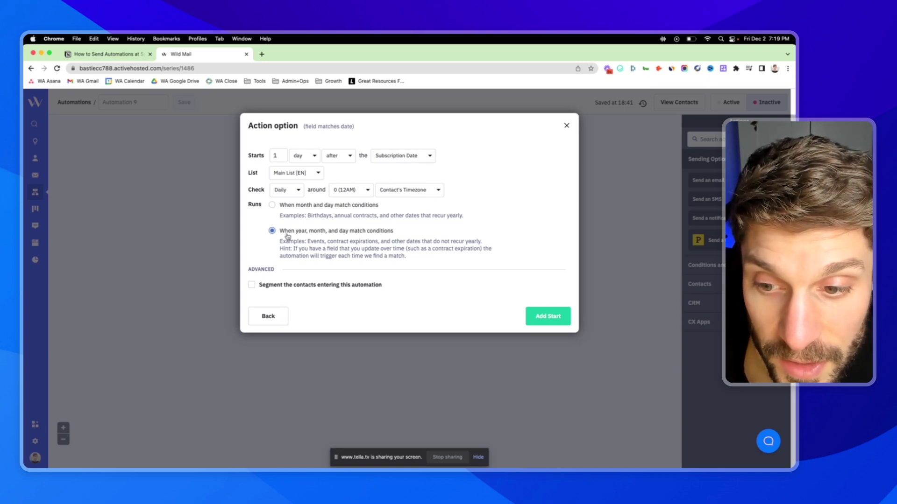
click(272, 206)
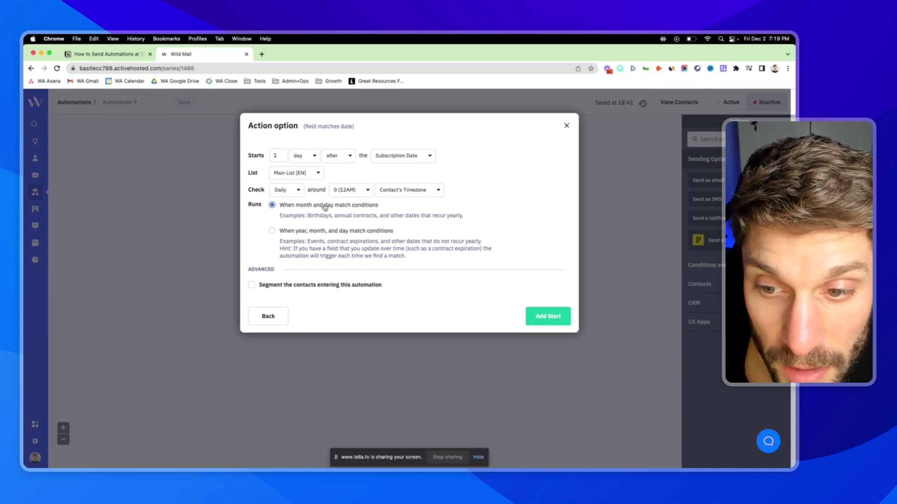
click(273, 231)
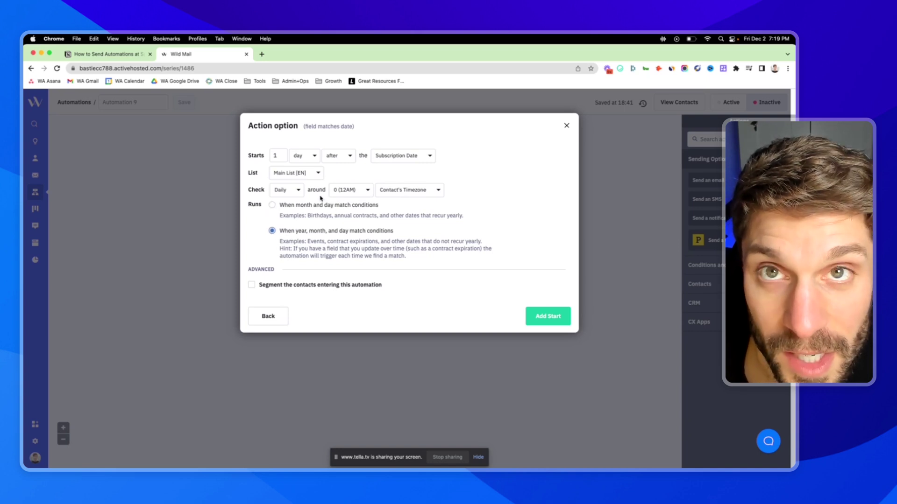